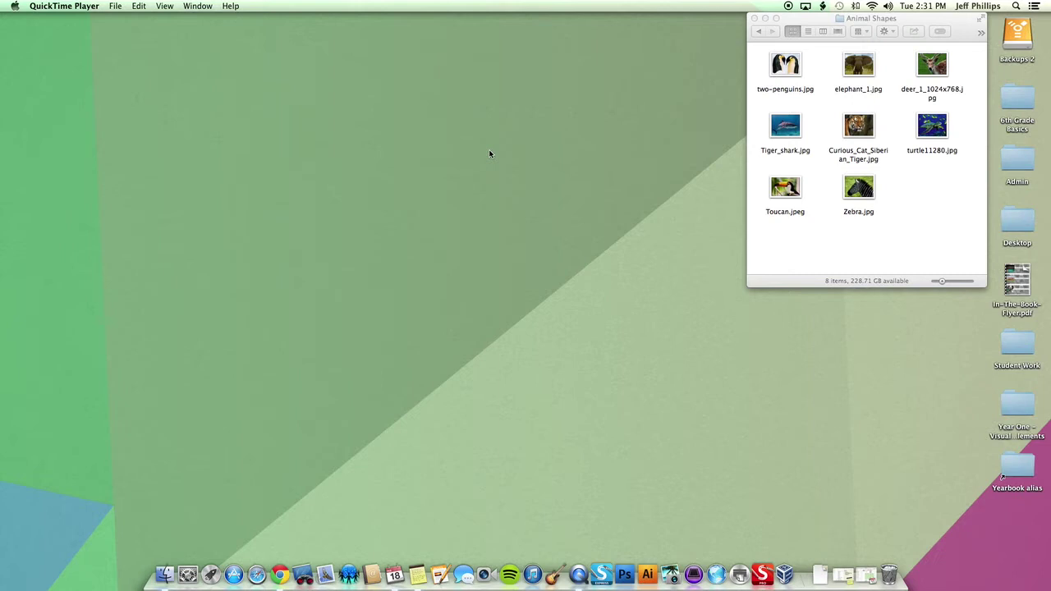
Drag Toucan.jpeg from the Animal Shapes Finder window onto Photoshop's Dock icon to open it.
left_click(812, 18)
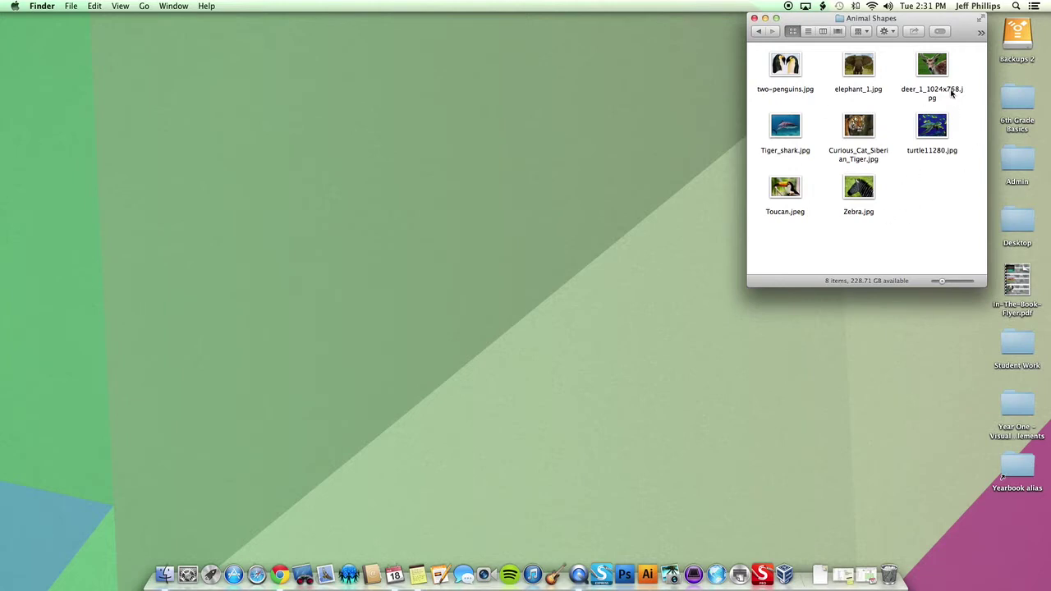
left_click(788, 188)
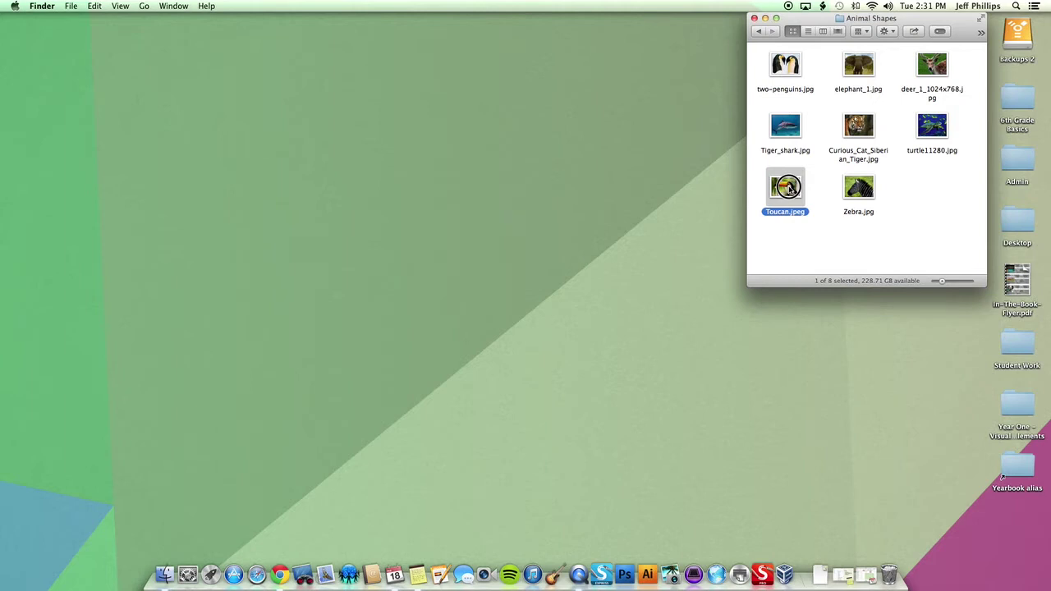
left_click_drag(788, 188, 631, 566)
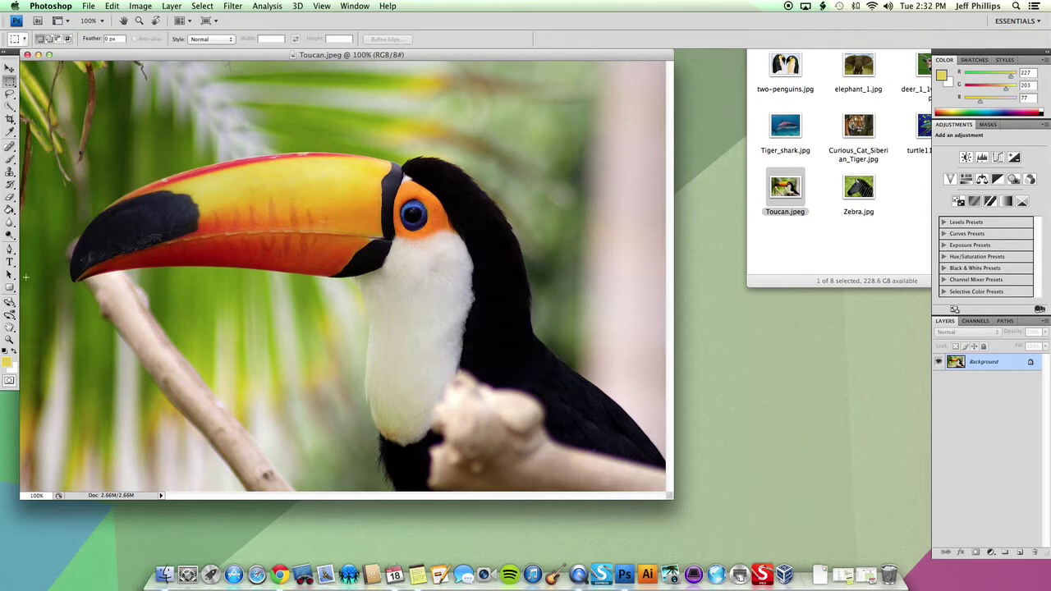
Select the Rounded Rectangle Tool from the toolbox's shape tools.
left_click(9, 286)
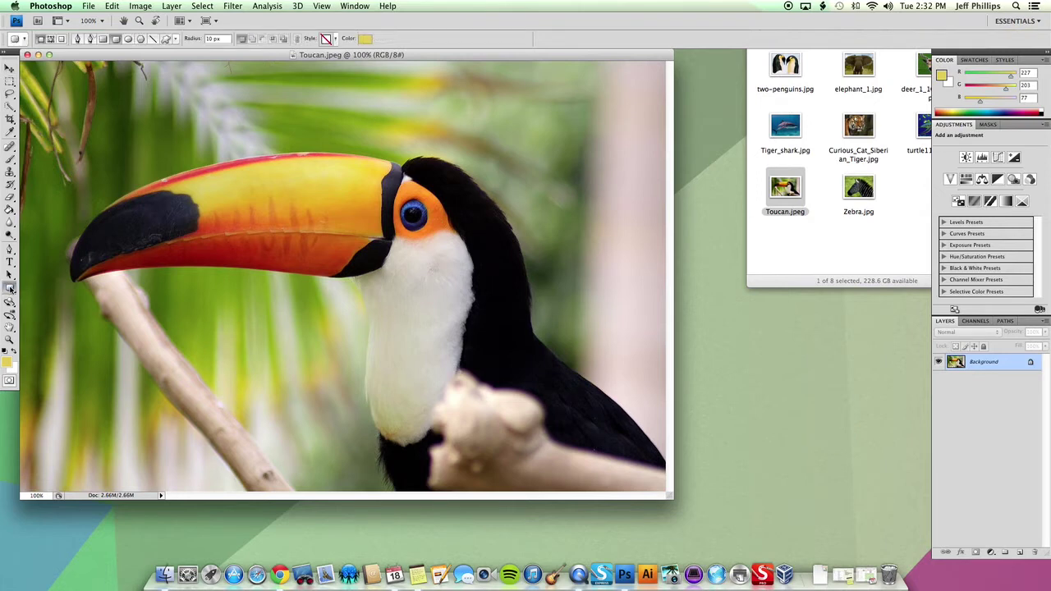
left_click(9, 69)
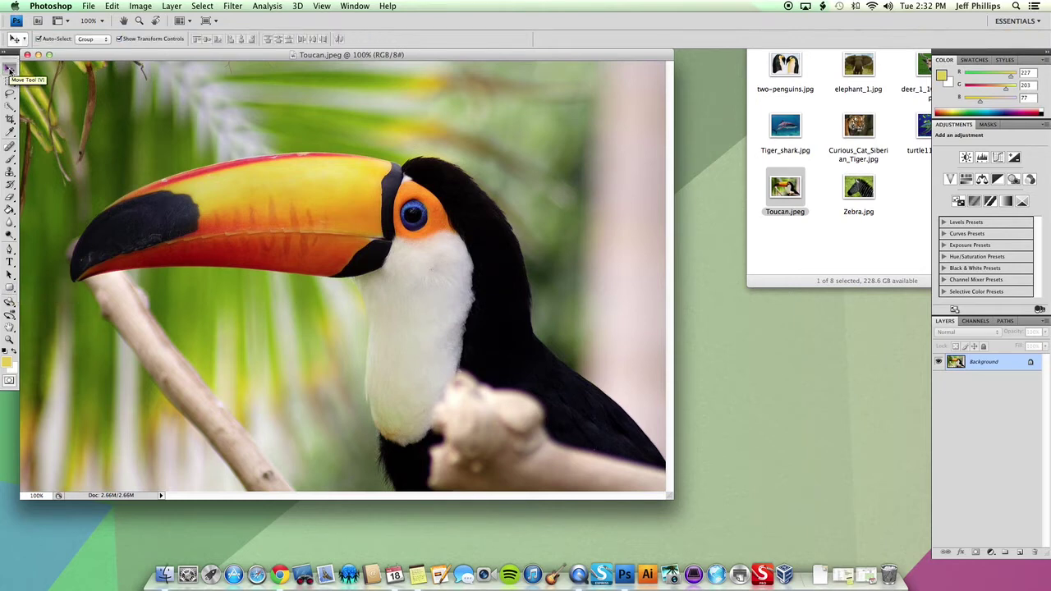
left_click(10, 288)
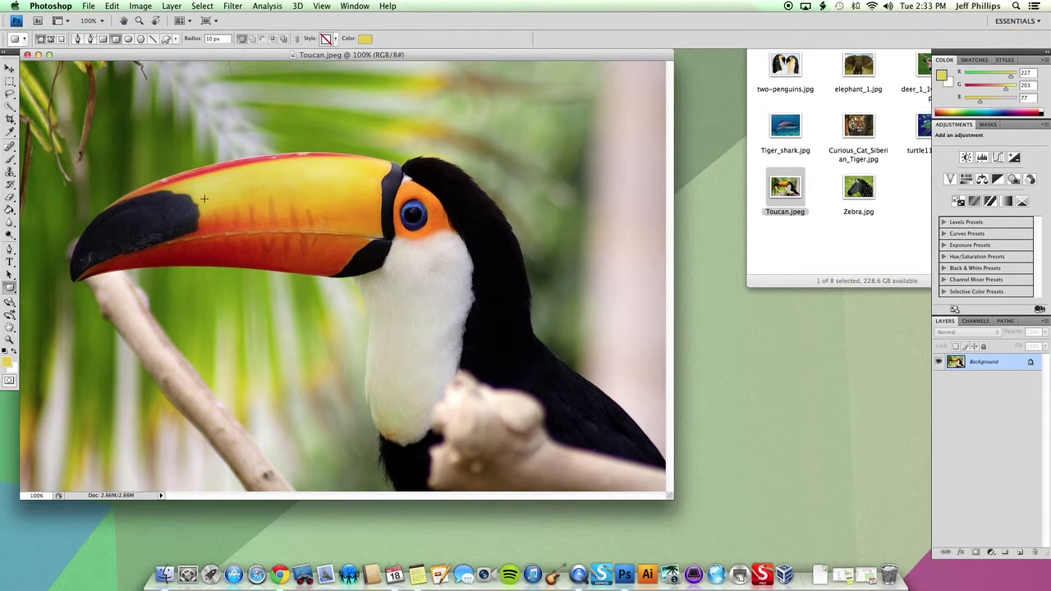
Set the shape color to the upper beak's yellow, #d9cd5d (R 217, G 205, B 93).
left_click(367, 39)
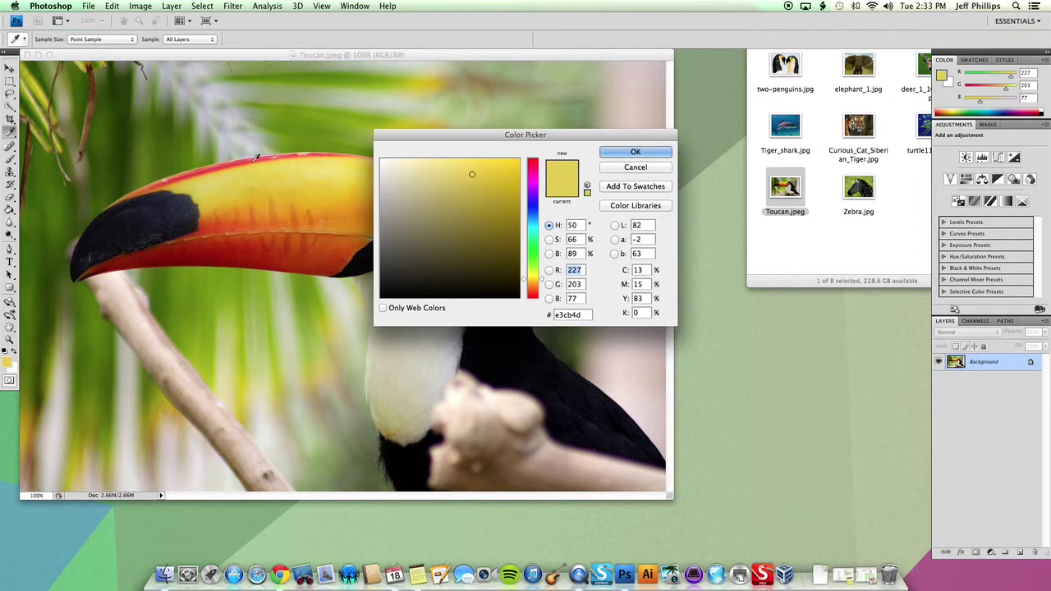
left_click(213, 182)
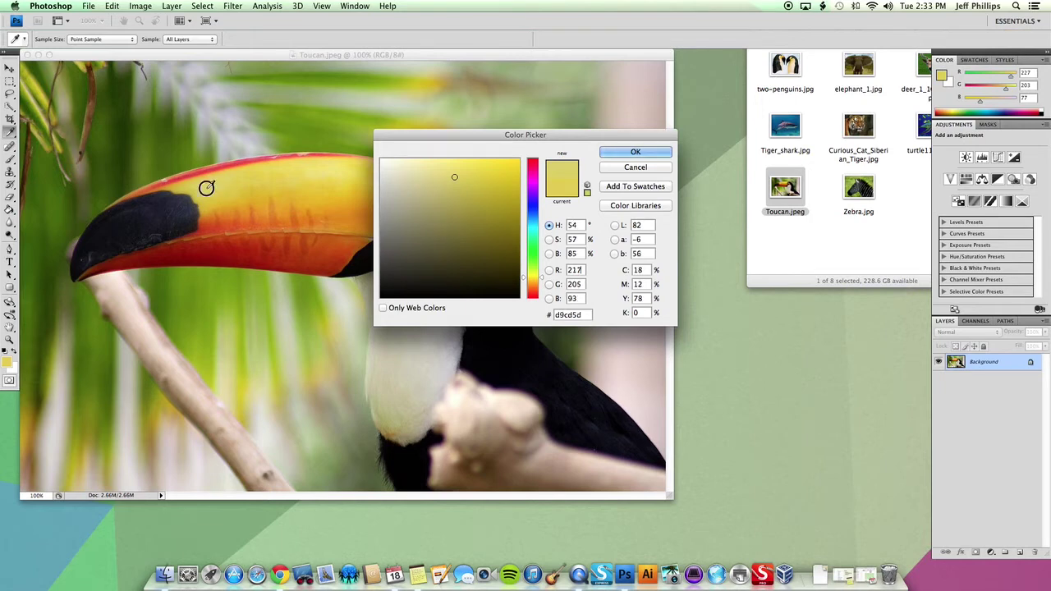
left_click(209, 182)
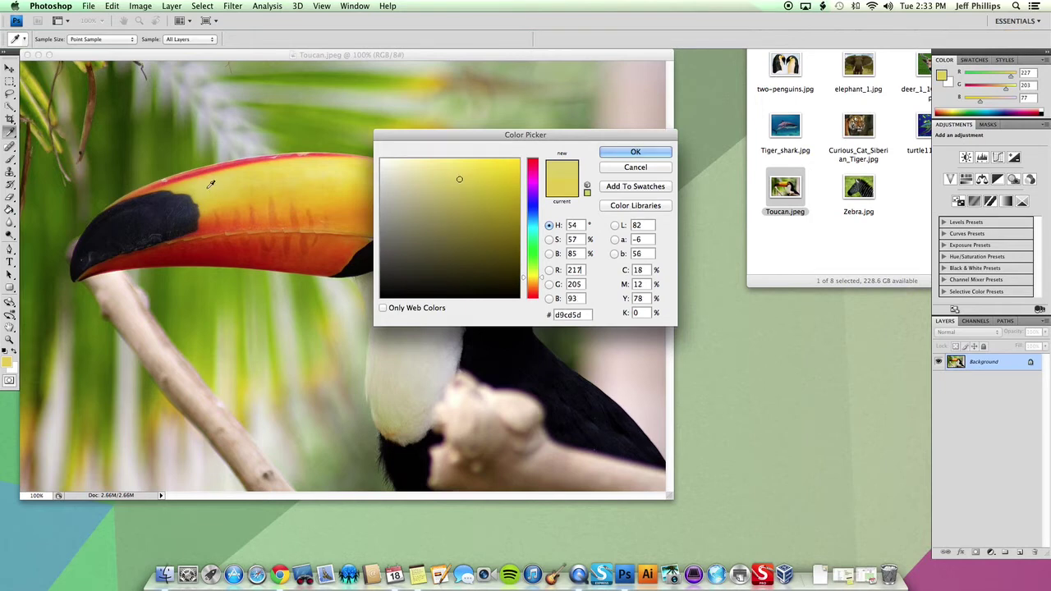
left_click(612, 152)
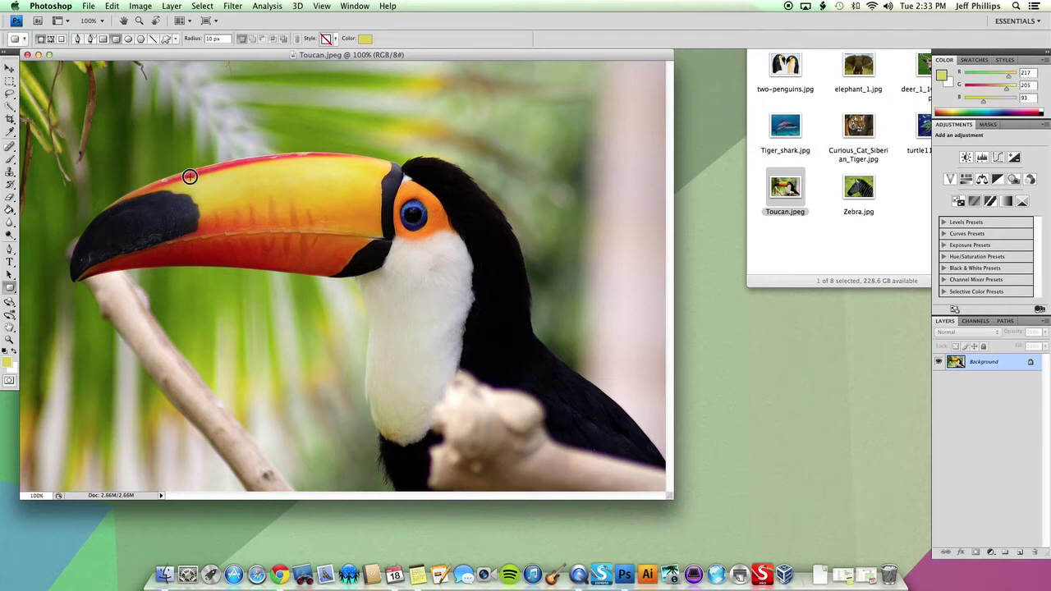
Draw a yellow rounded rectangle across the upper beak as a new Shape 1 layer.
left_click_drag(190, 176, 384, 237)
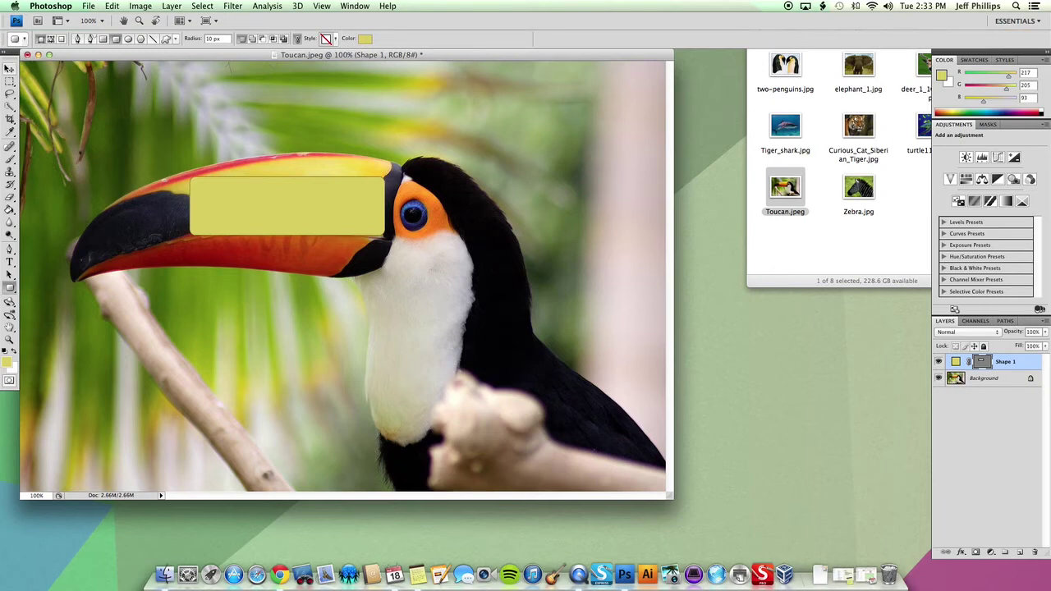
left_click(9, 69)
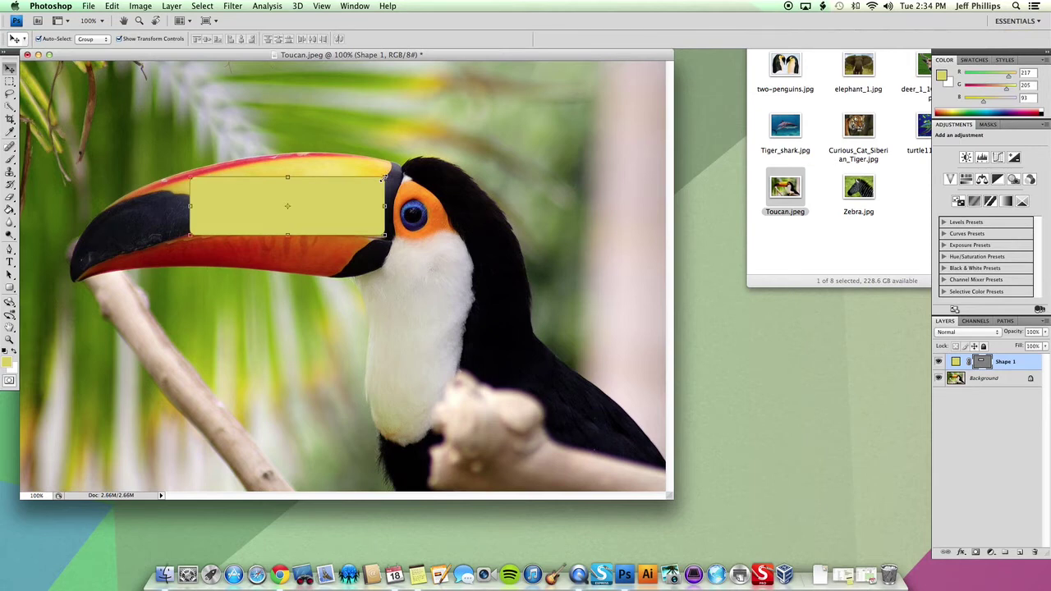
Put the yellow Shape 1 rectangle into Free Transform and switch to Warp mode.
left_click(384, 178)
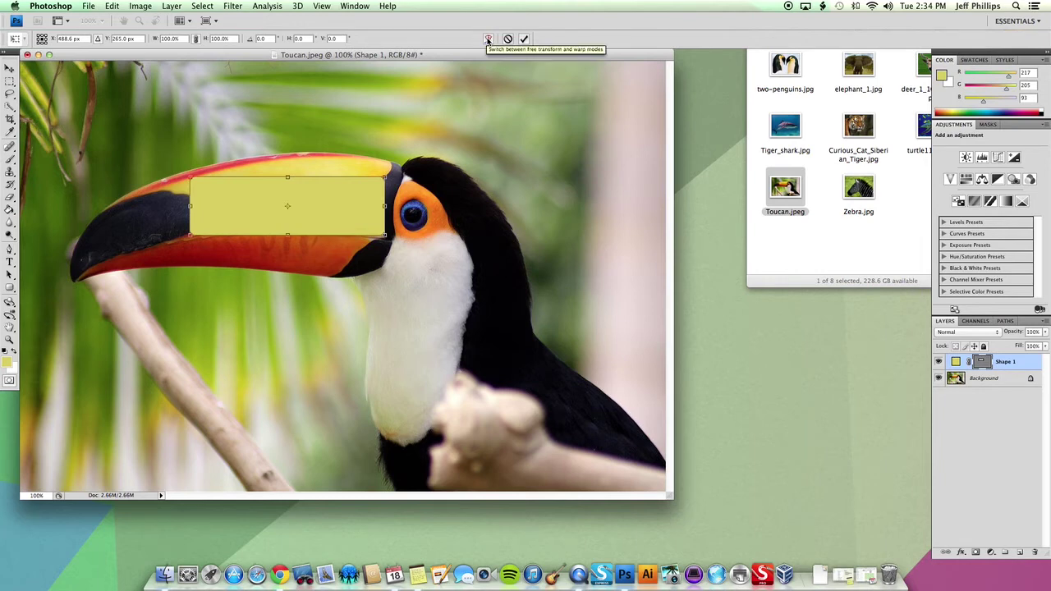
left_click(488, 40)
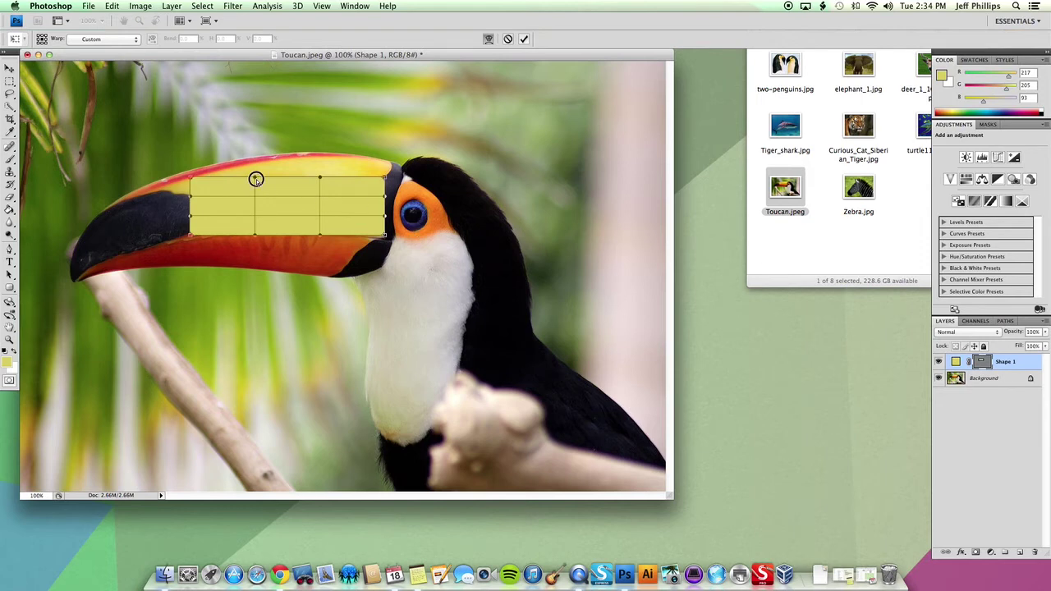
Drag the warp grid's edges and corners so the yellow shape curves from the black tip to the eye.
left_click_drag(254, 176, 256, 136)
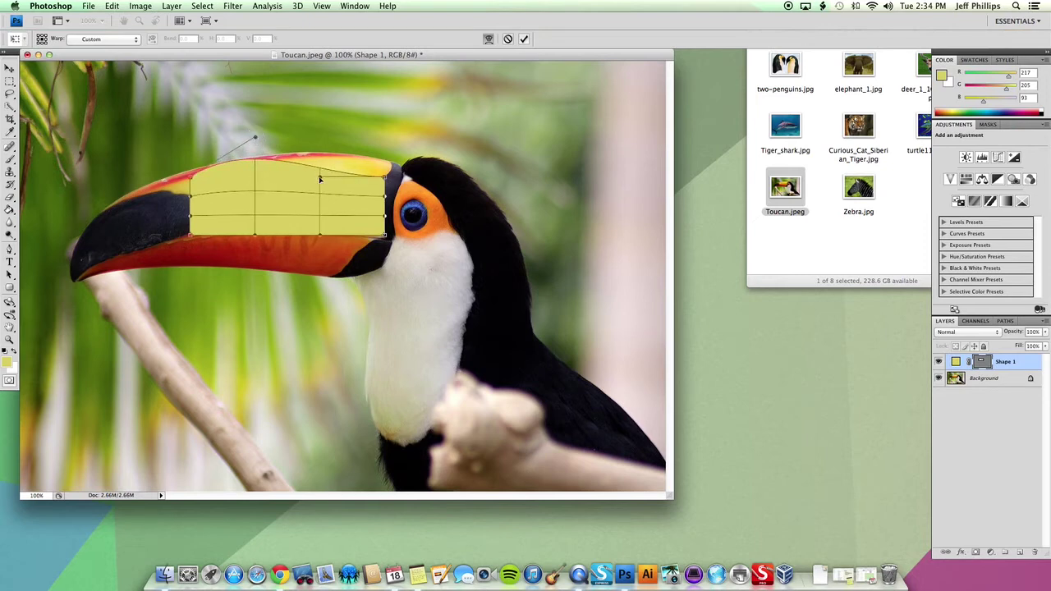
left_click_drag(320, 179, 429, 157)
left_click_drag(384, 218, 383, 194)
left_click_drag(385, 237, 386, 240)
mouse_move(320, 237)
left_mouse_down()
mouse_move(324, 218)
mouse_move(318, 226)
left_mouse_up()
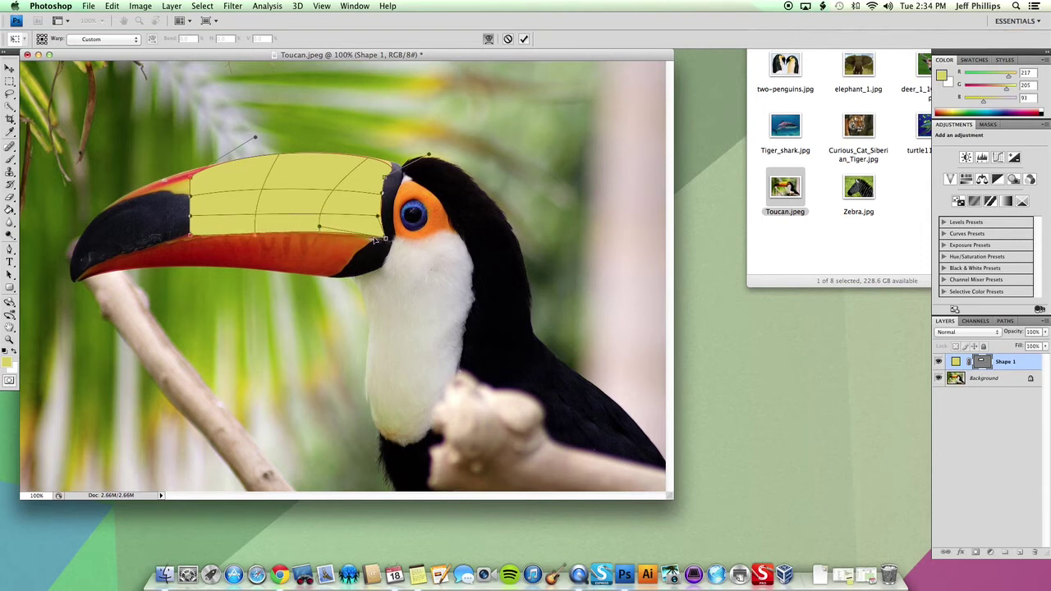
left_click_drag(386, 241, 386, 240)
left_click_drag(253, 236, 255, 229)
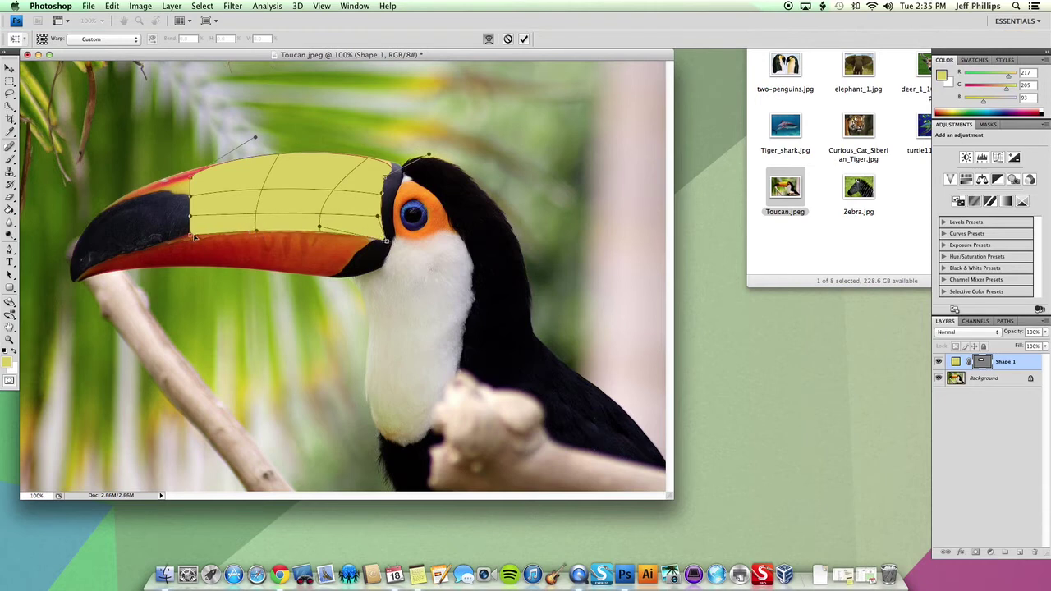
left_click_drag(190, 220, 146, 191)
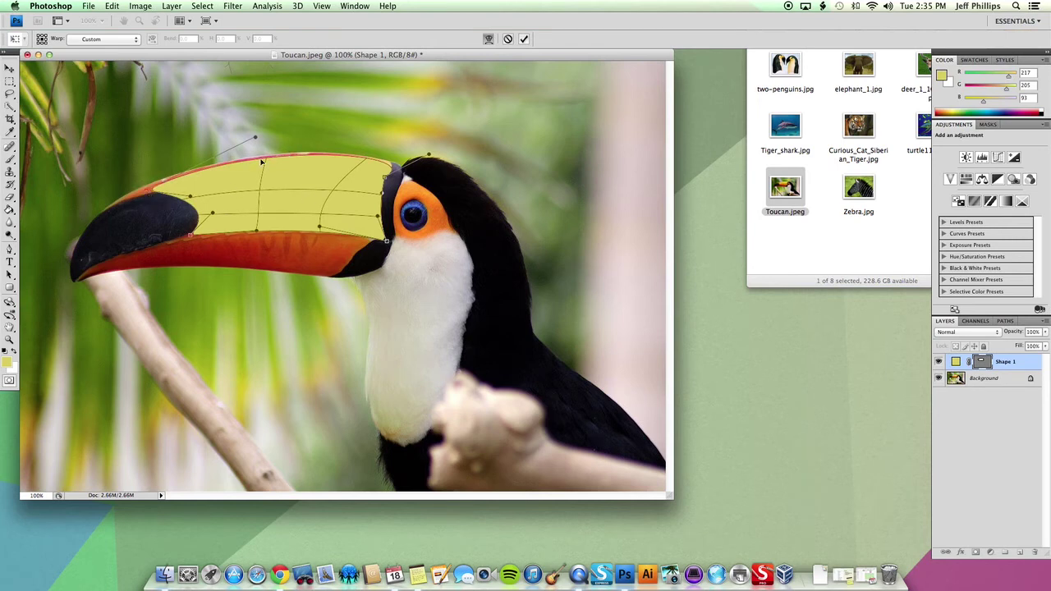
left_click_drag(255, 142, 253, 130)
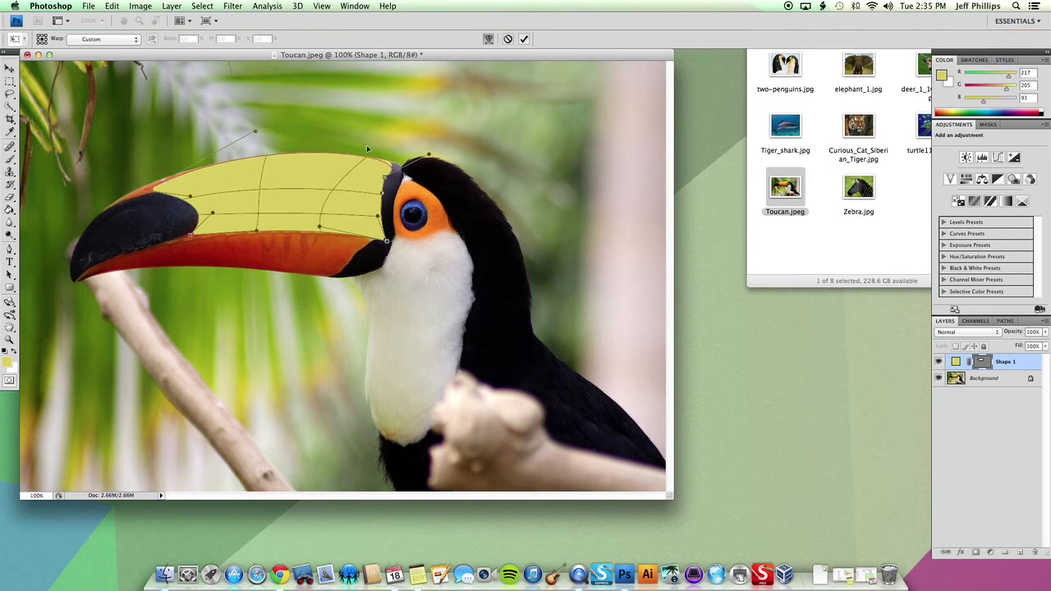
left_click_drag(427, 154, 429, 153)
Commit the warp on Shape 1 and deselect the yellow shape layer.
key("Return")
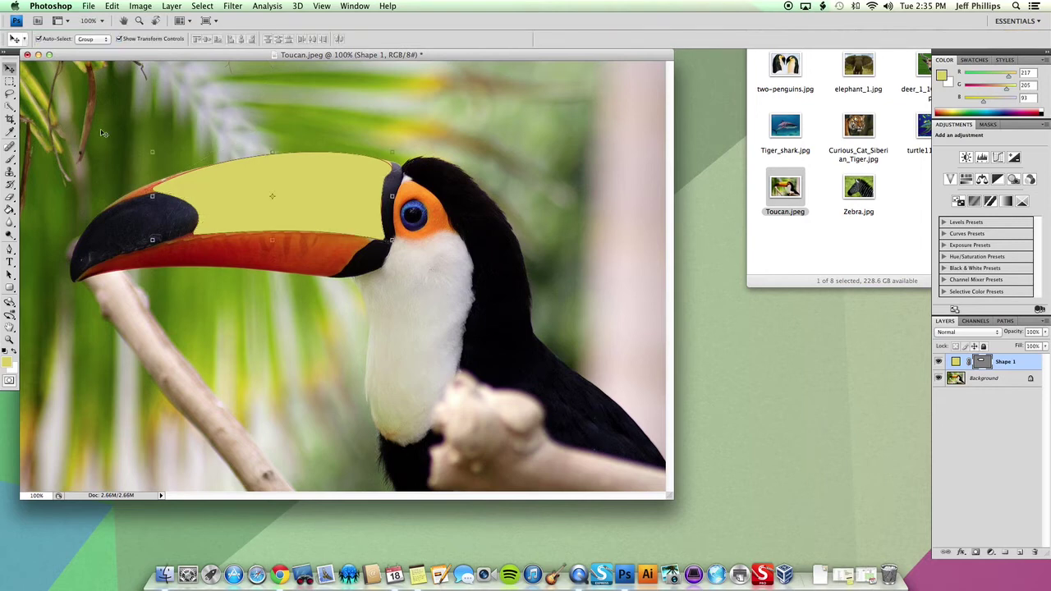
left_click(9, 287)
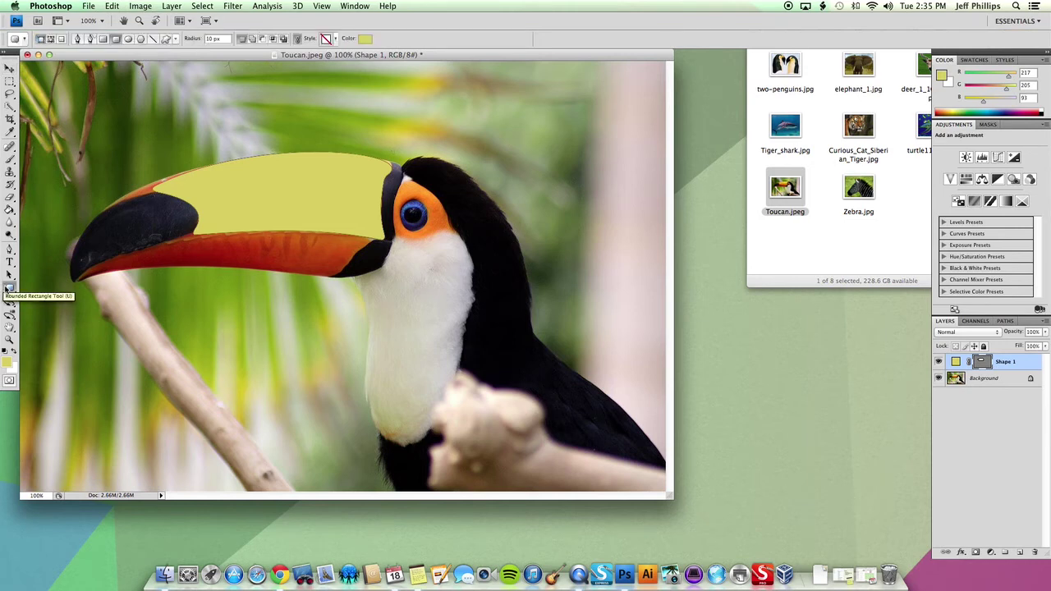
double_click(1008, 362)
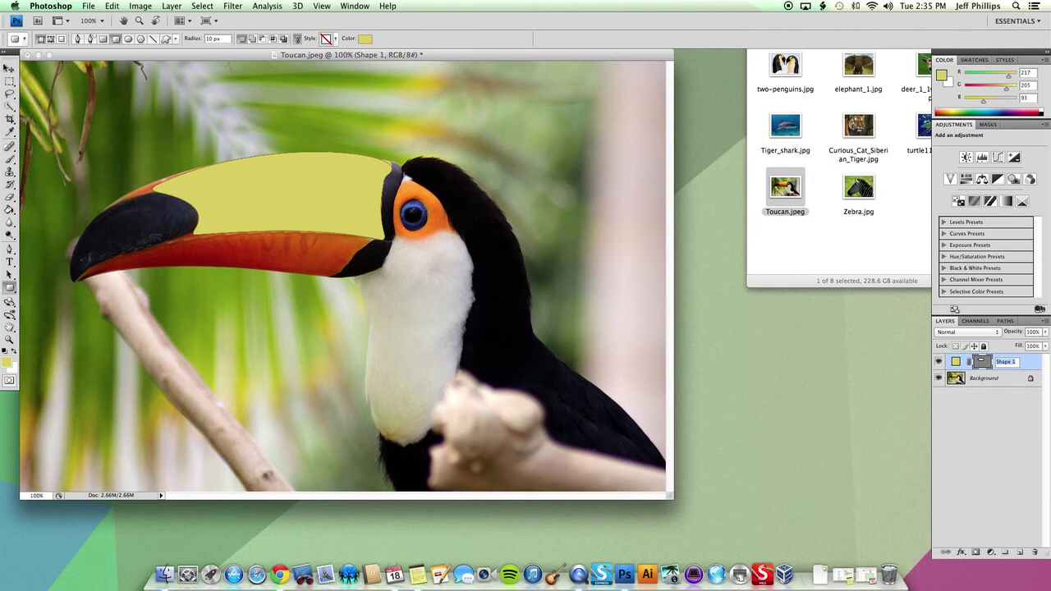
left_click(10, 69)
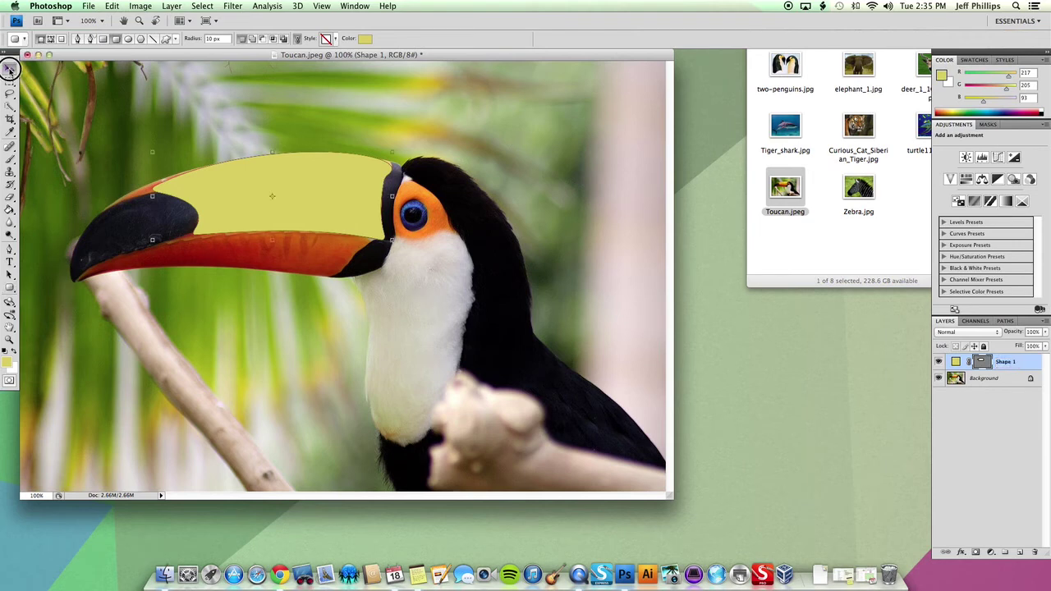
left_click(204, 101)
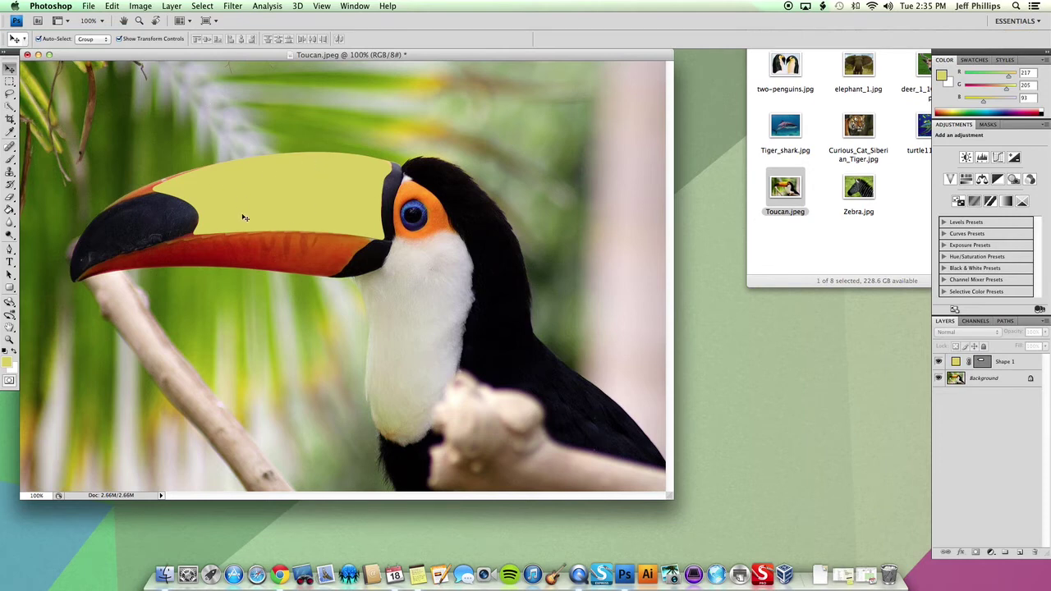
Sample the beak tip's black #121318 and draw a rounded rectangle over the tip as Shape 2.
left_click(9, 287)
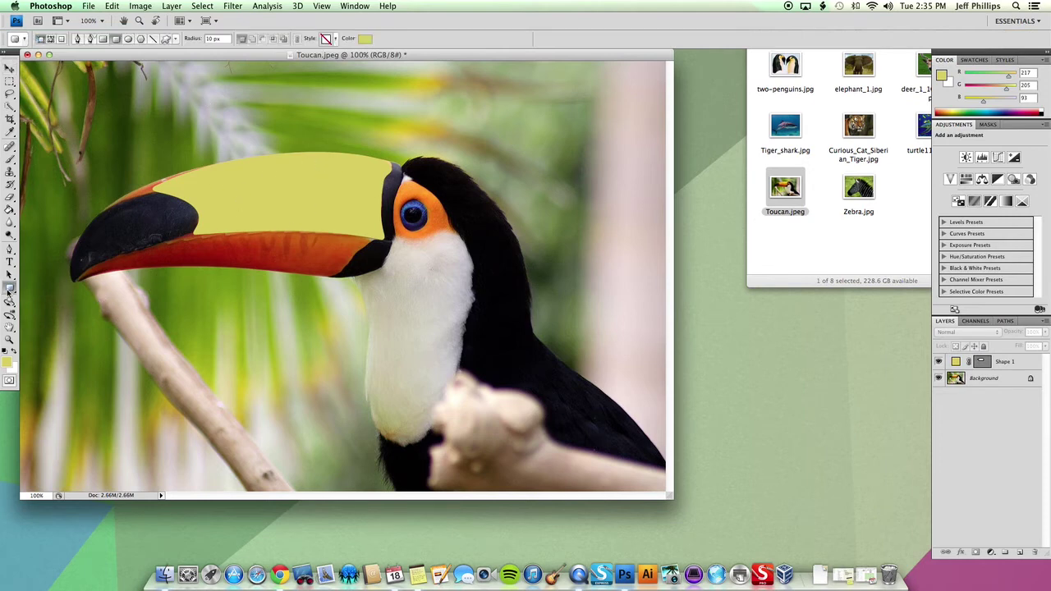
left_click(364, 39)
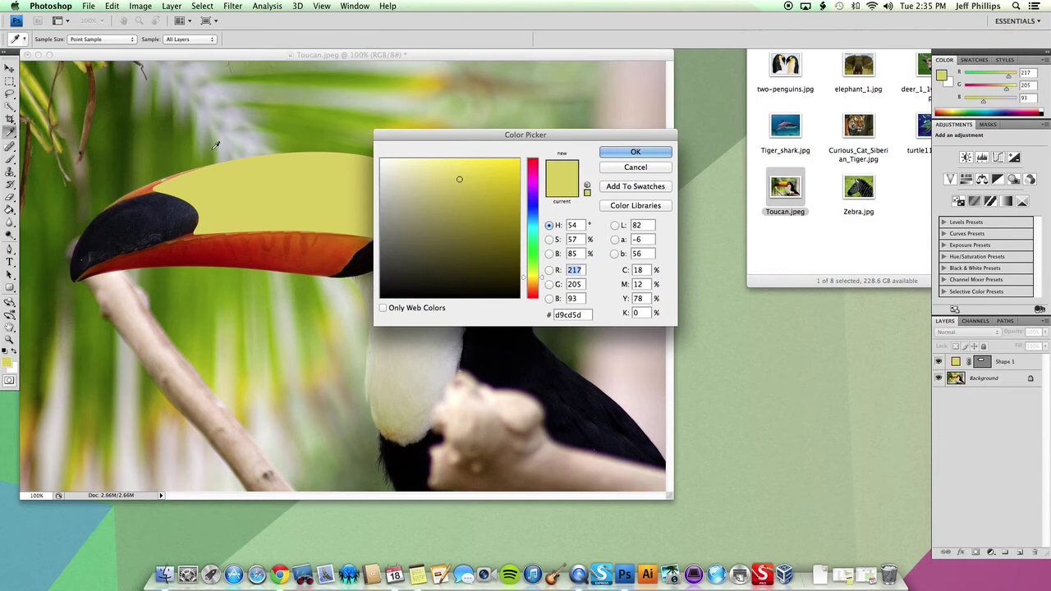
left_click(129, 217)
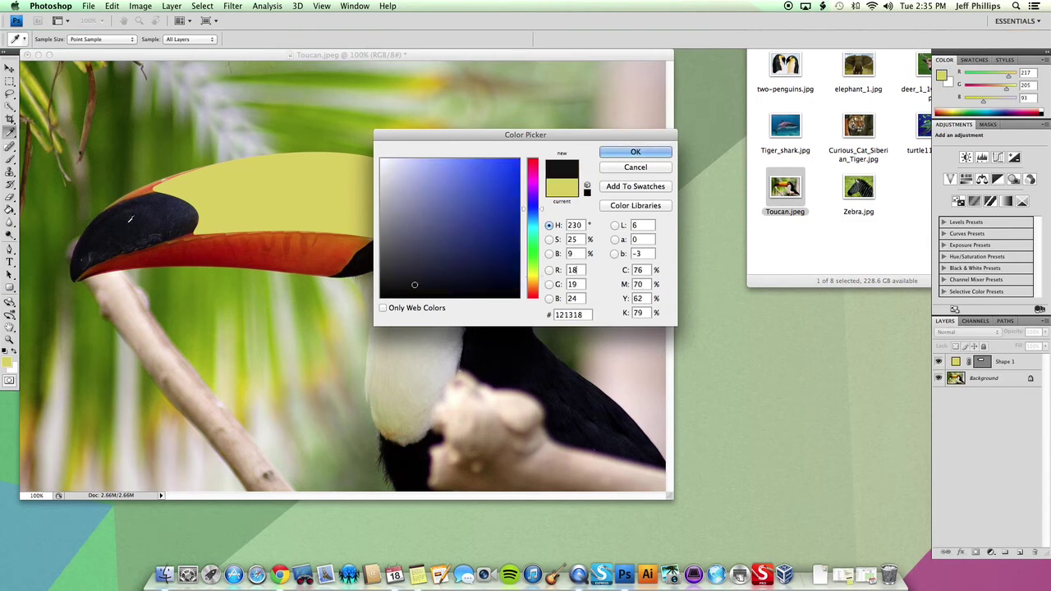
key("Return")
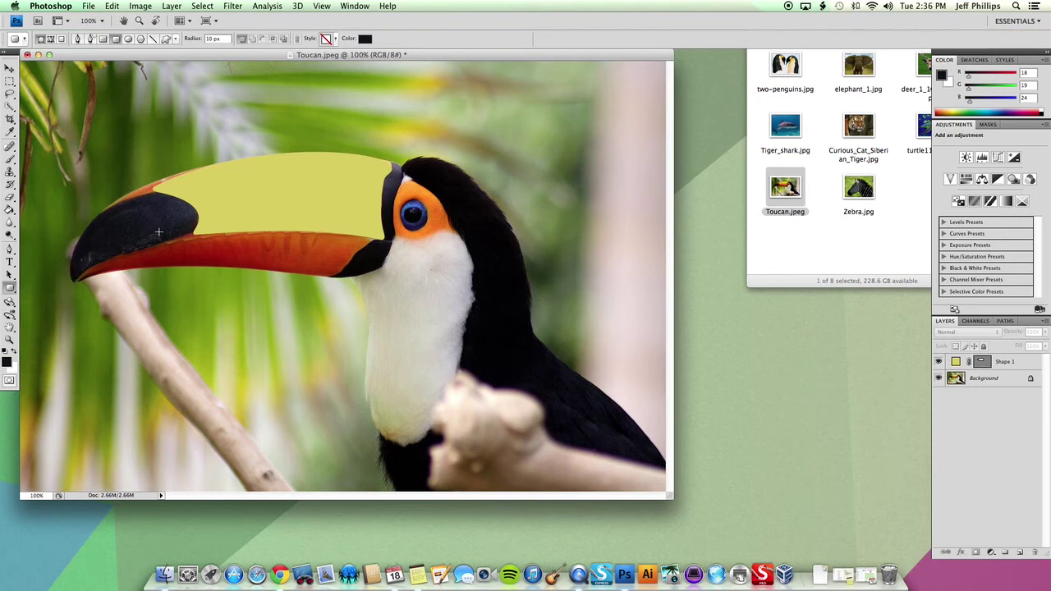
left_click_drag(190, 232, 94, 205)
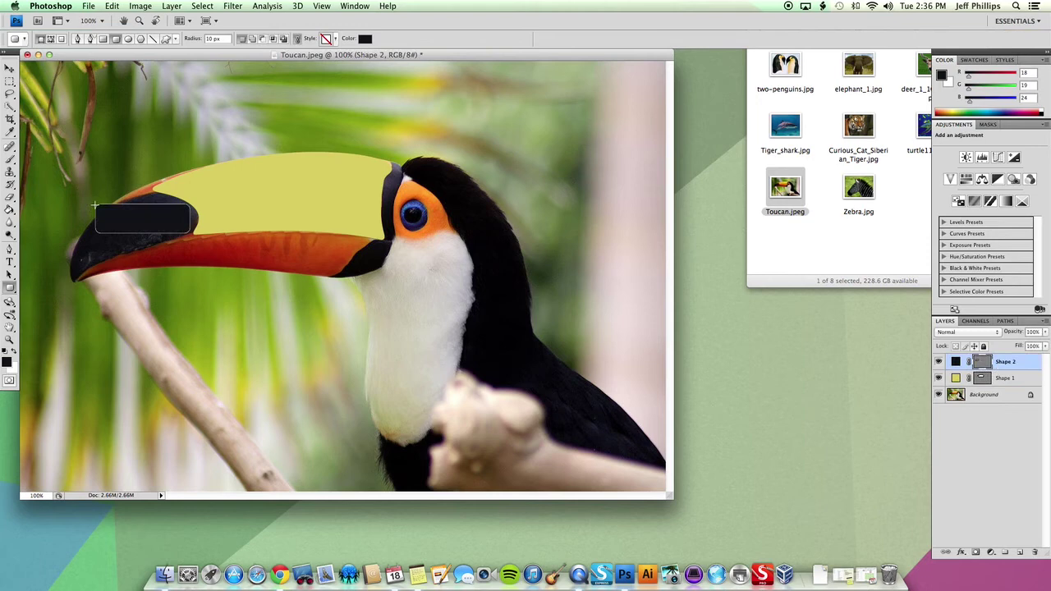
Warp the black Shape 2 rectangle's corners and lower edge to fit the curved beak tip, then apply.
left_click(11, 70)
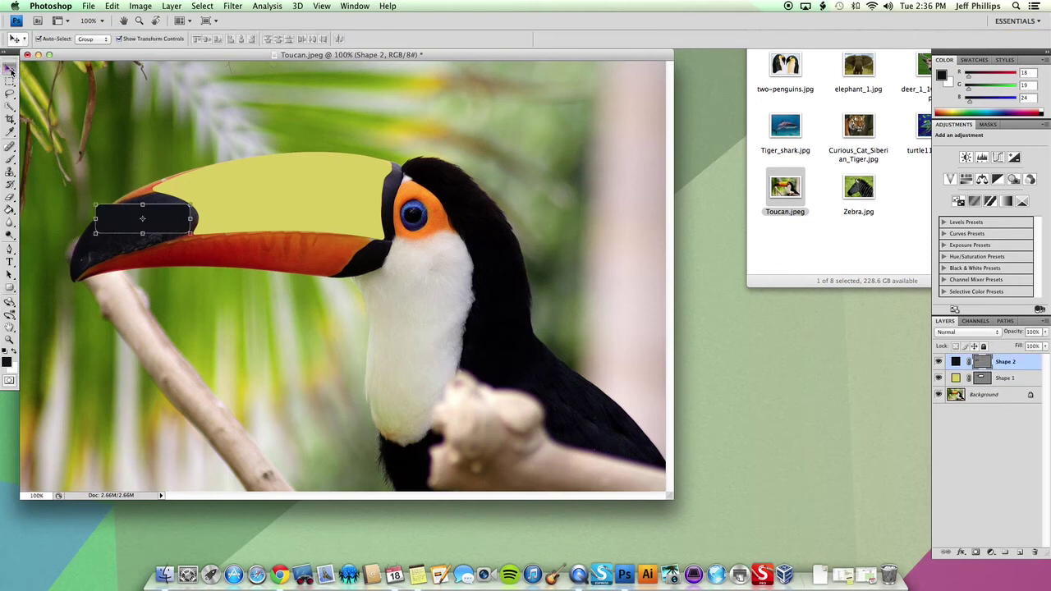
left_click(192, 205)
left_click(488, 39)
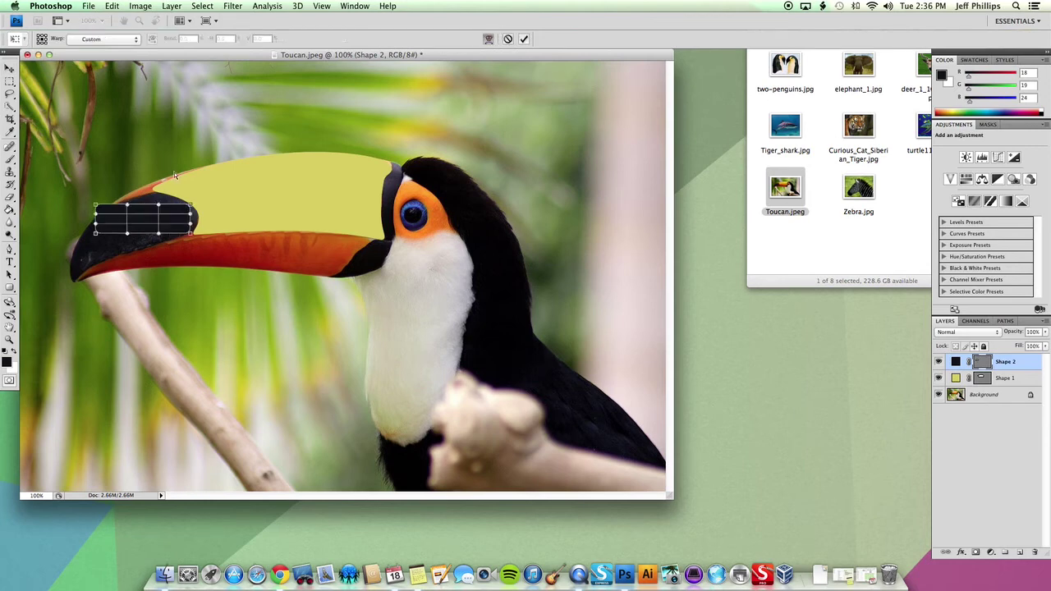
left_click_drag(96, 236, 64, 289)
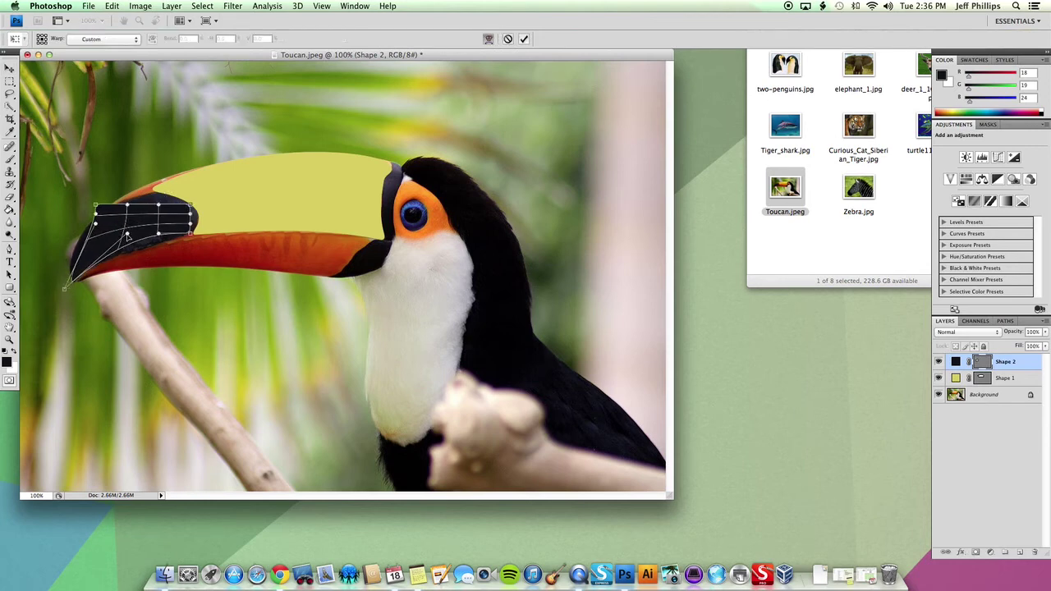
left_click_drag(127, 236, 154, 169)
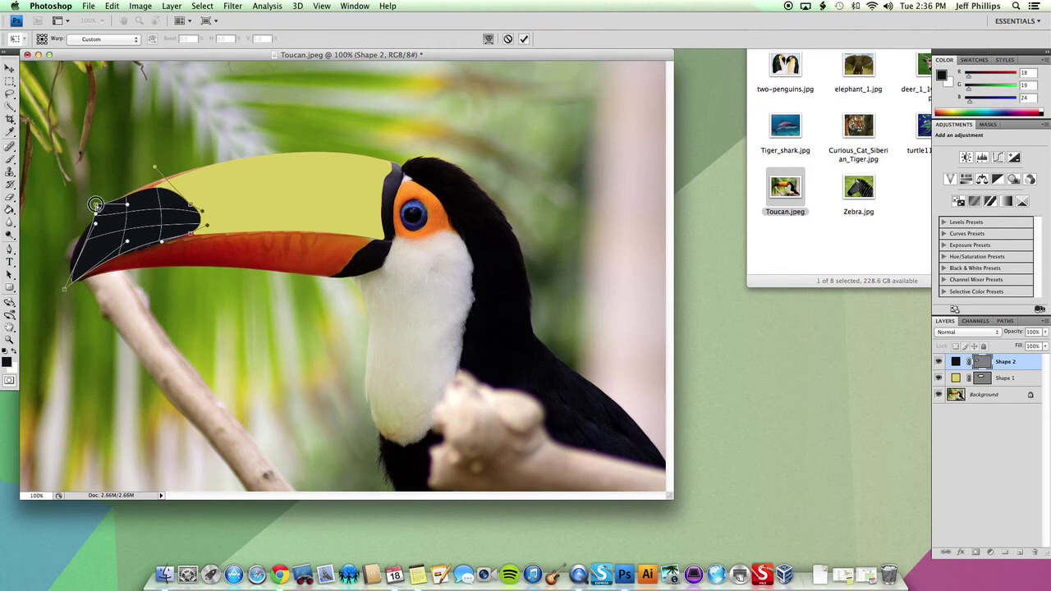
left_click_drag(96, 205, 71, 228)
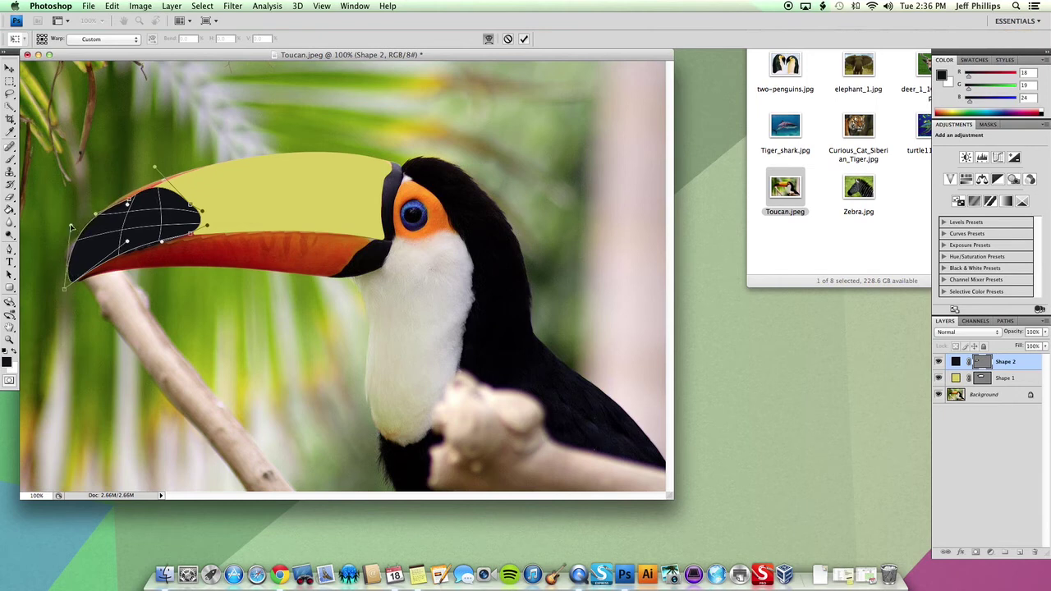
key("Return")
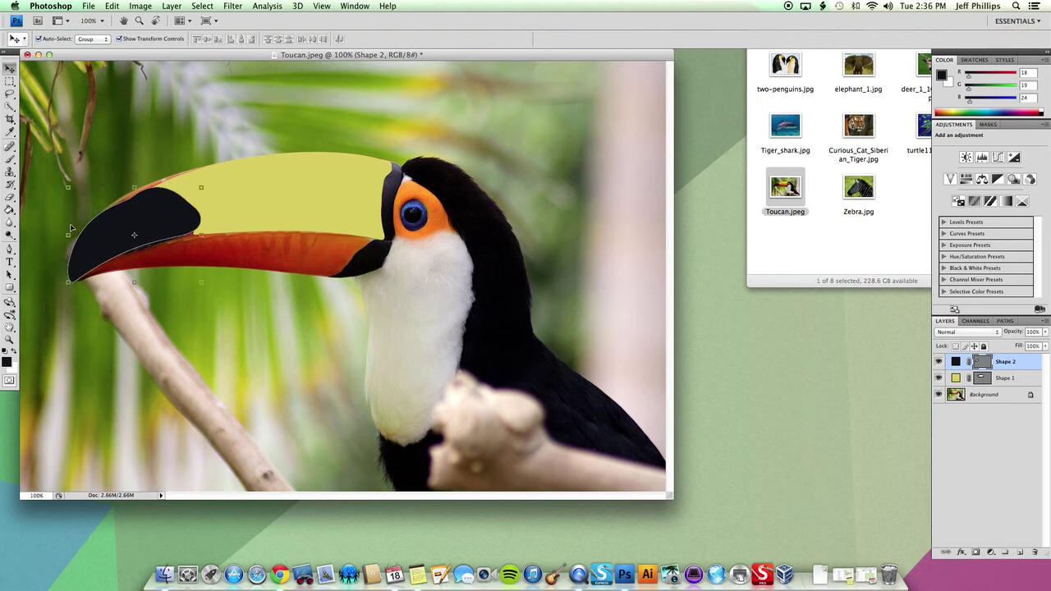
left_click(117, 153)
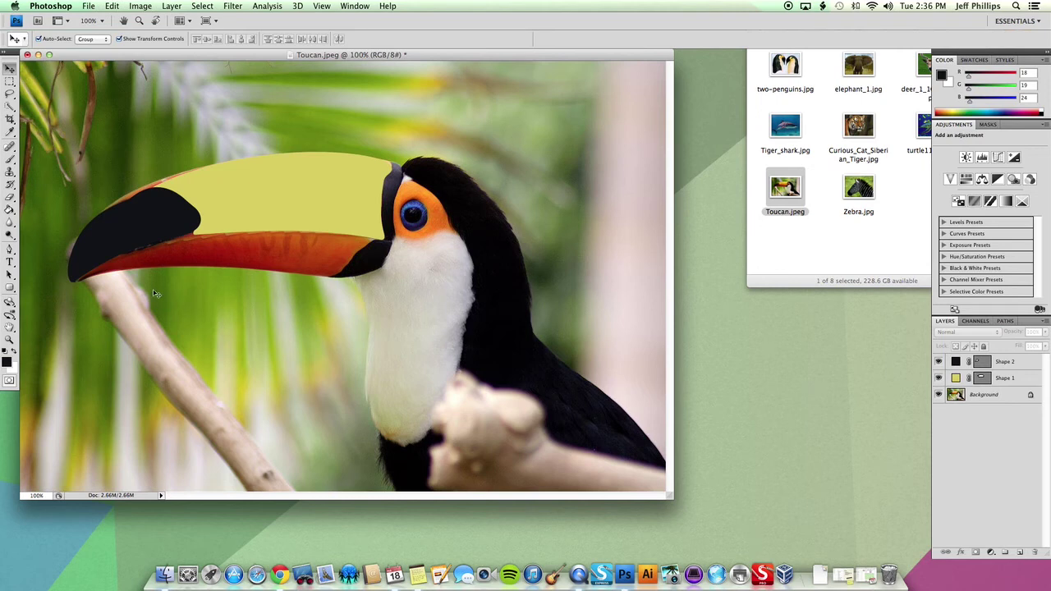
left_click(1004, 362)
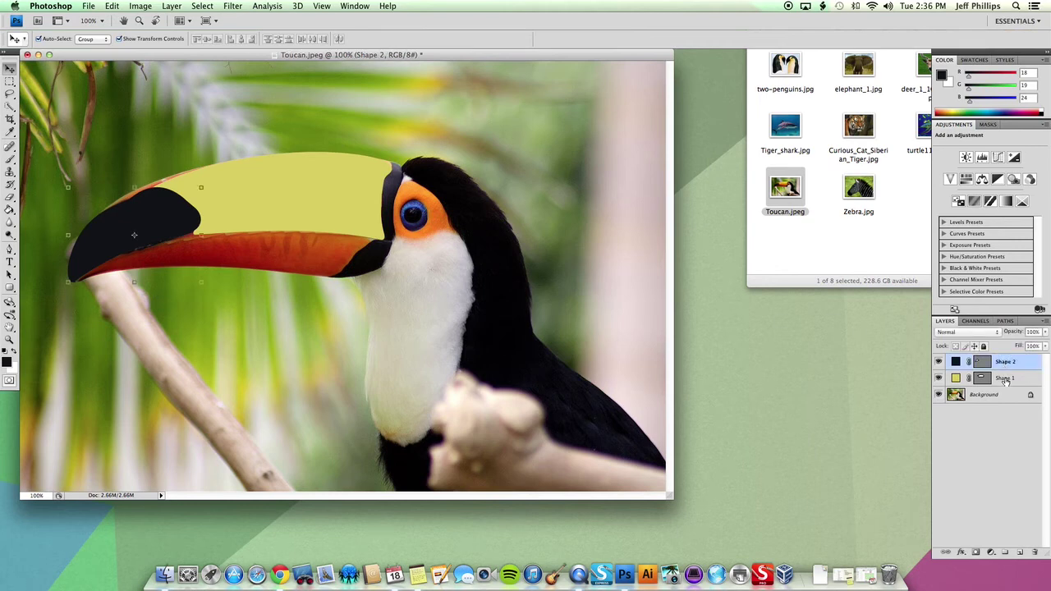
left_click(1006, 363)
Create a new layer named Backdrop and move it below Shape 1, just above Background.
left_click(172, 5)
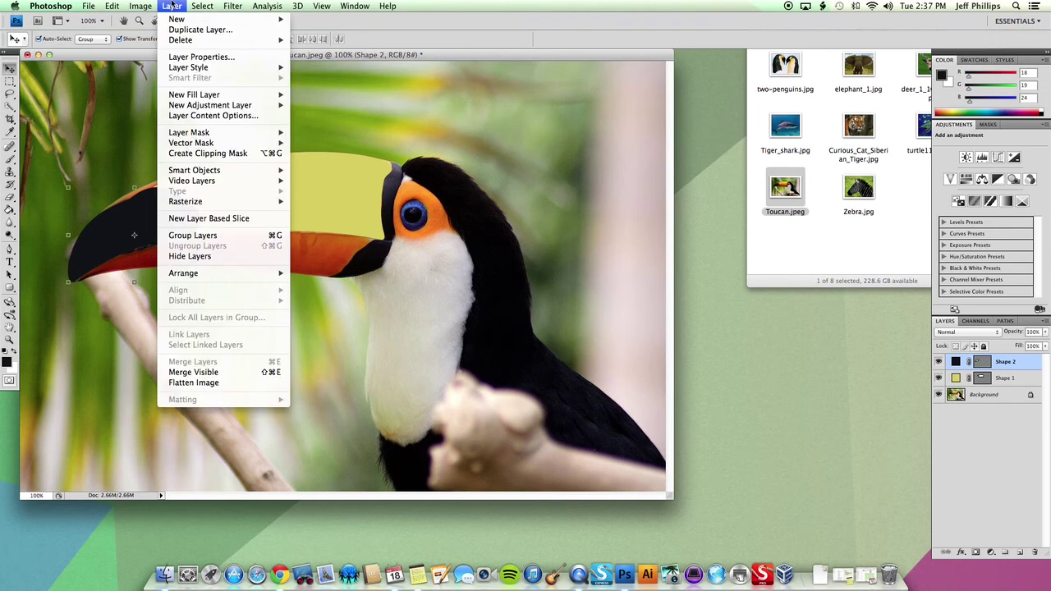
mouse_move(246, 19)
left_click(305, 23)
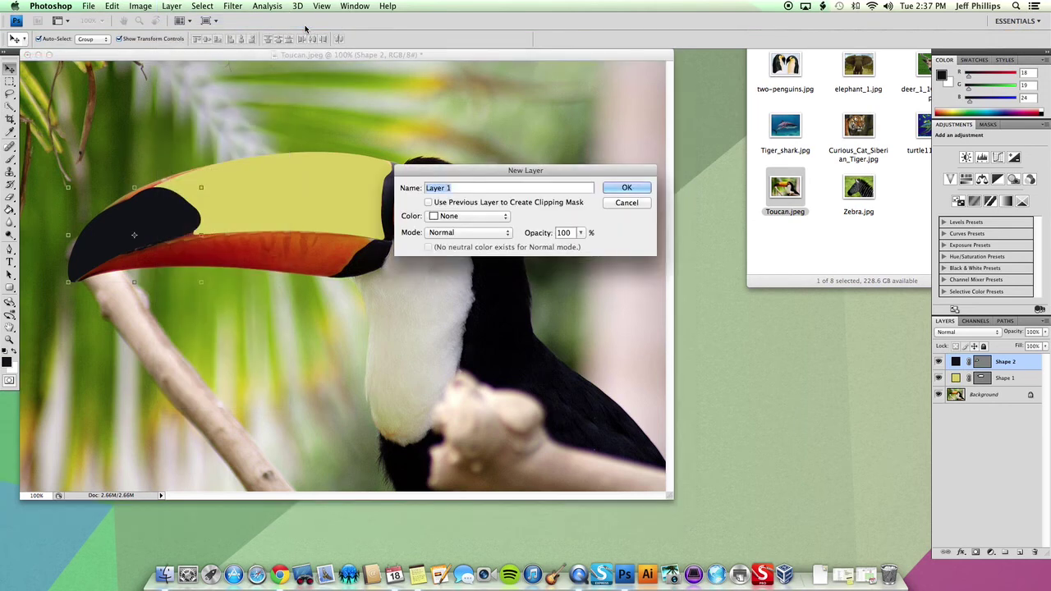
type("Backdrop")
key("Return")
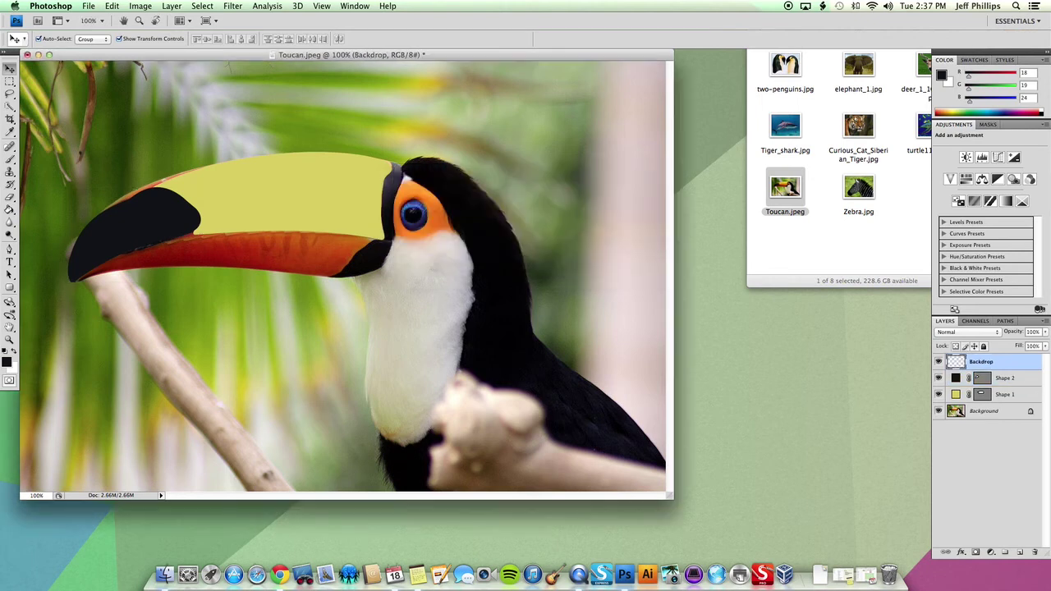
left_click(991, 361)
left_click_drag(991, 361, 993, 397)
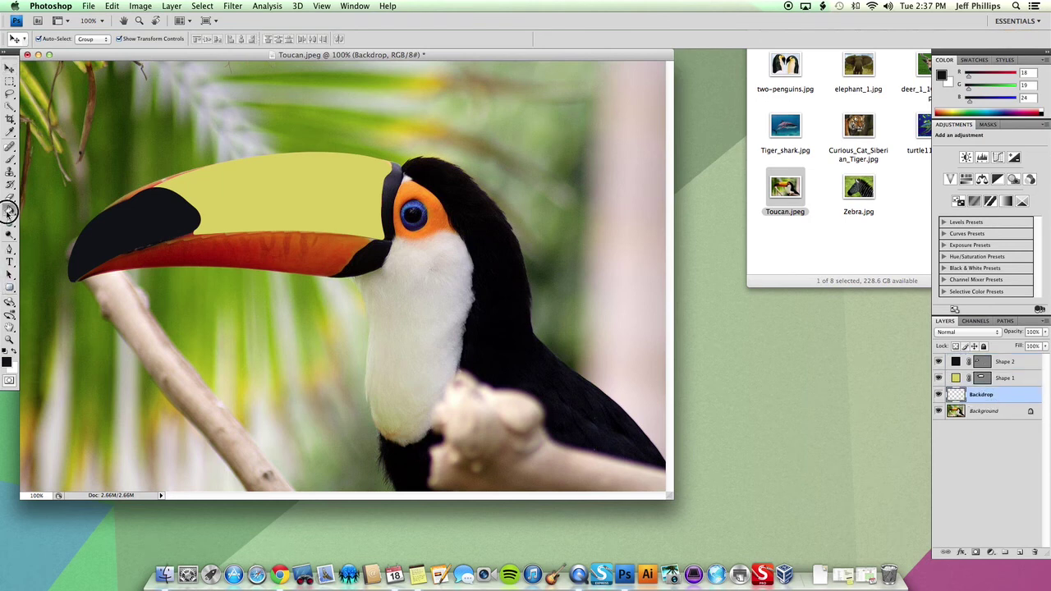
Pick the Gradient Tool and start from the orange-yellow preset in the Gradient Editor.
left_click_drag(9, 206, 36, 214)
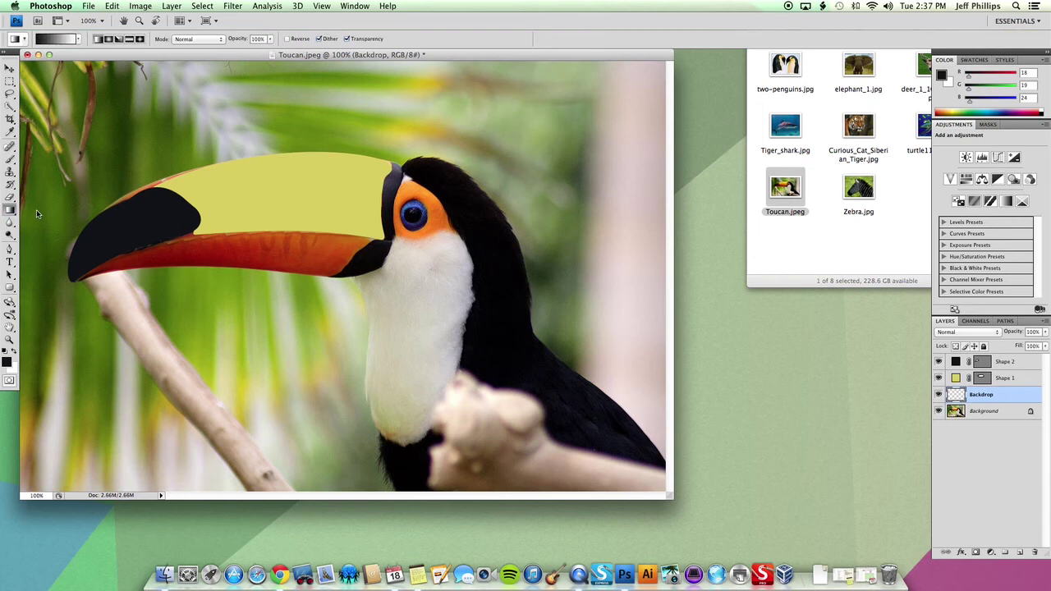
left_click(79, 40)
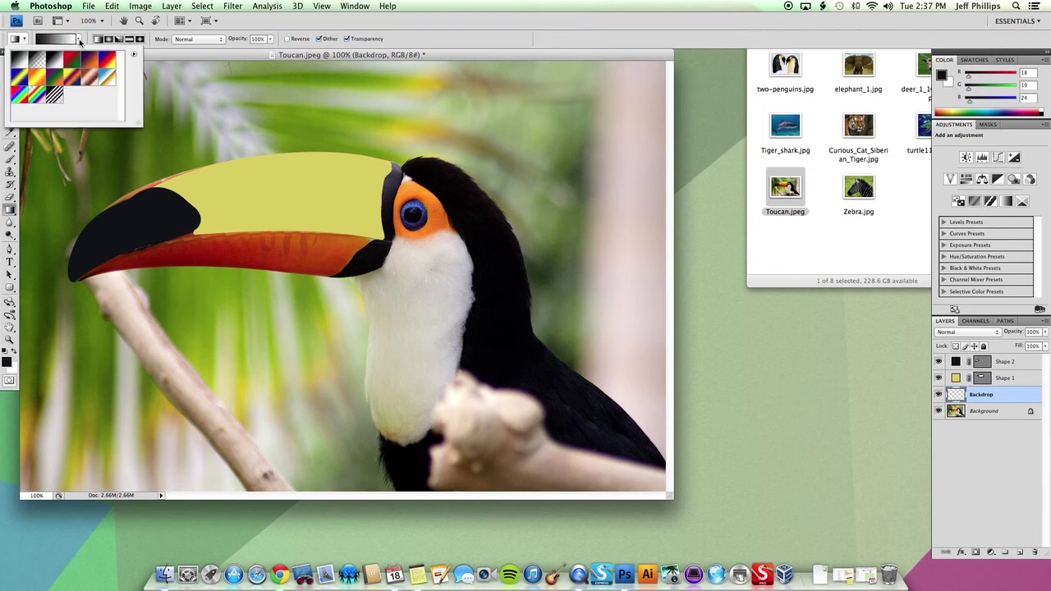
left_click(36, 77)
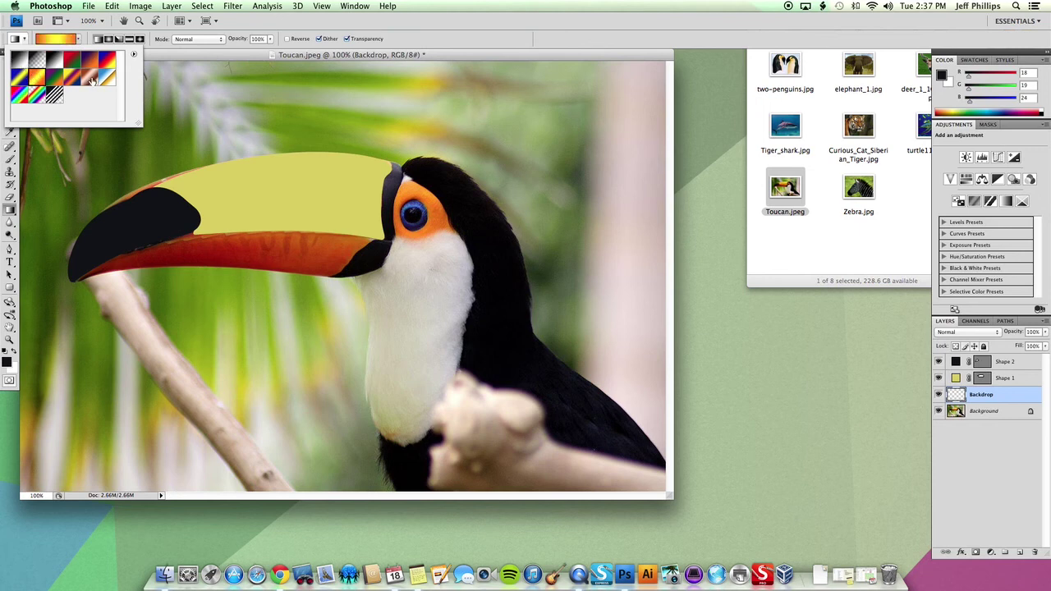
left_click(66, 39)
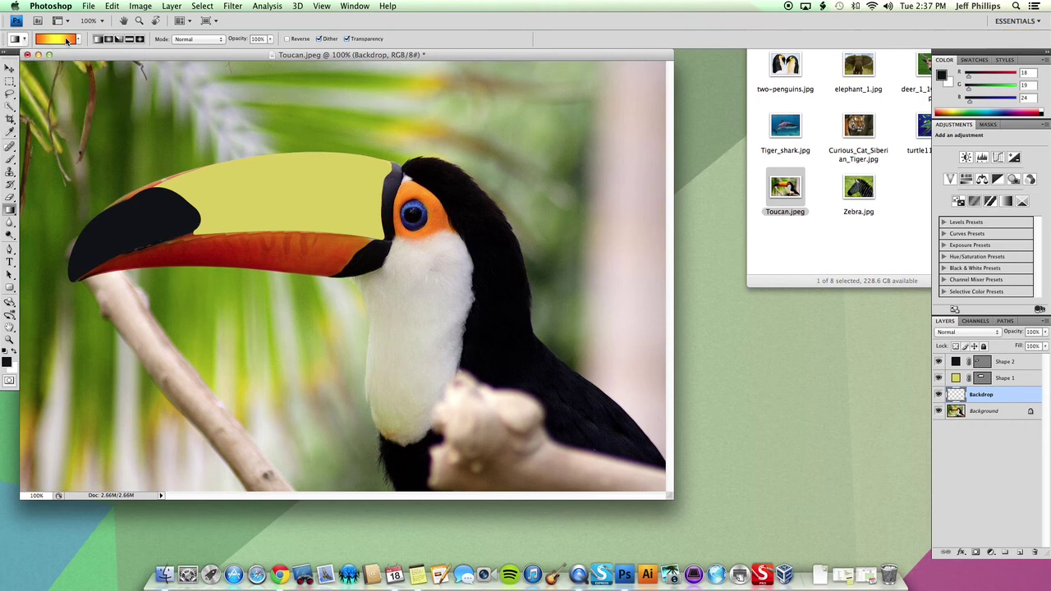
left_click(66, 40)
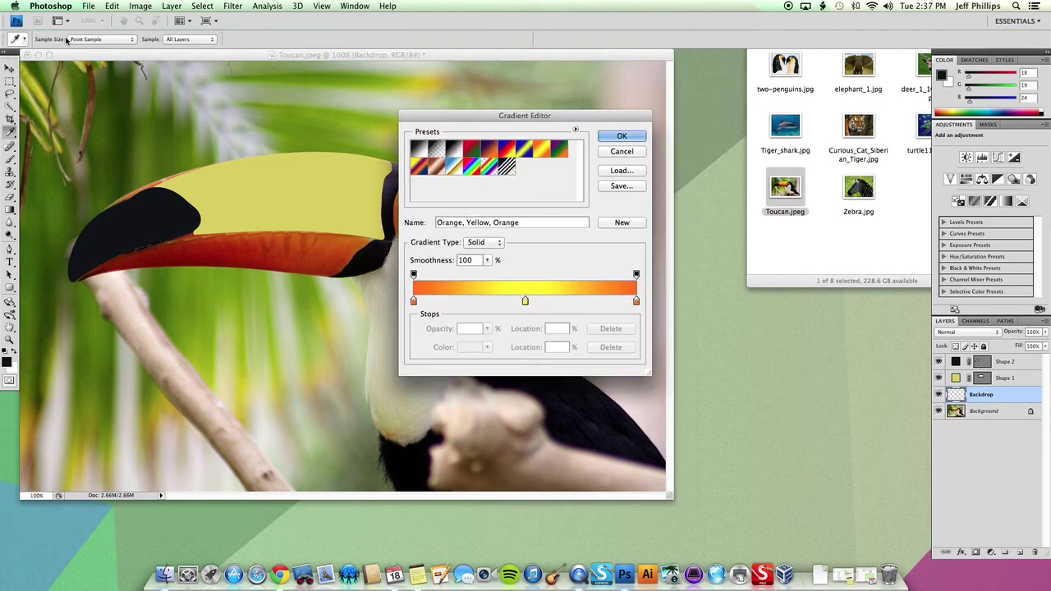
Set the gradient stops to photo-sampled dark green, light green and beige, and accept it.
double_click(413, 301)
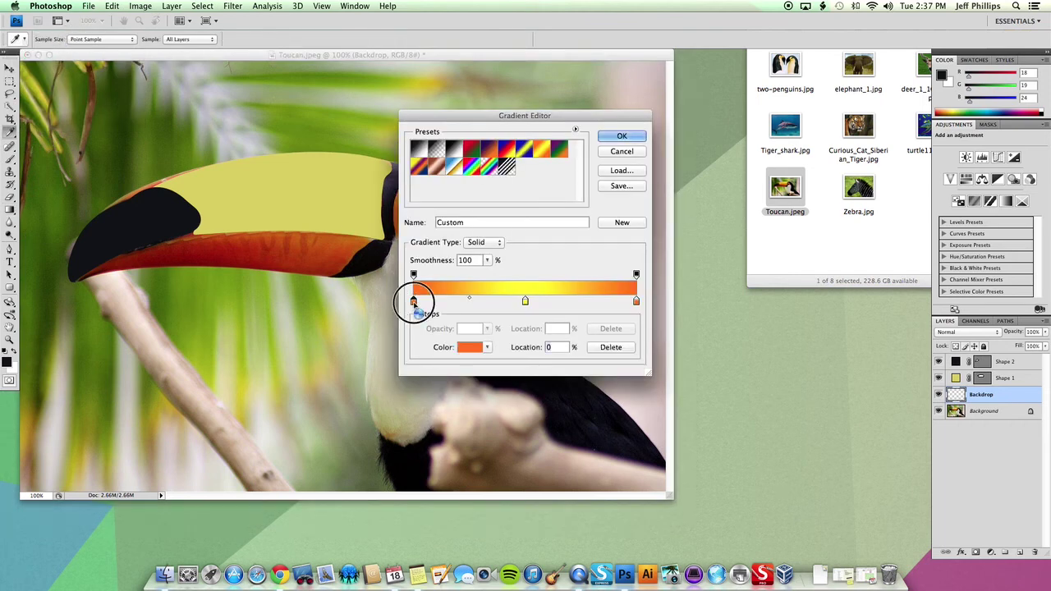
left_click(121, 90)
left_click(631, 154)
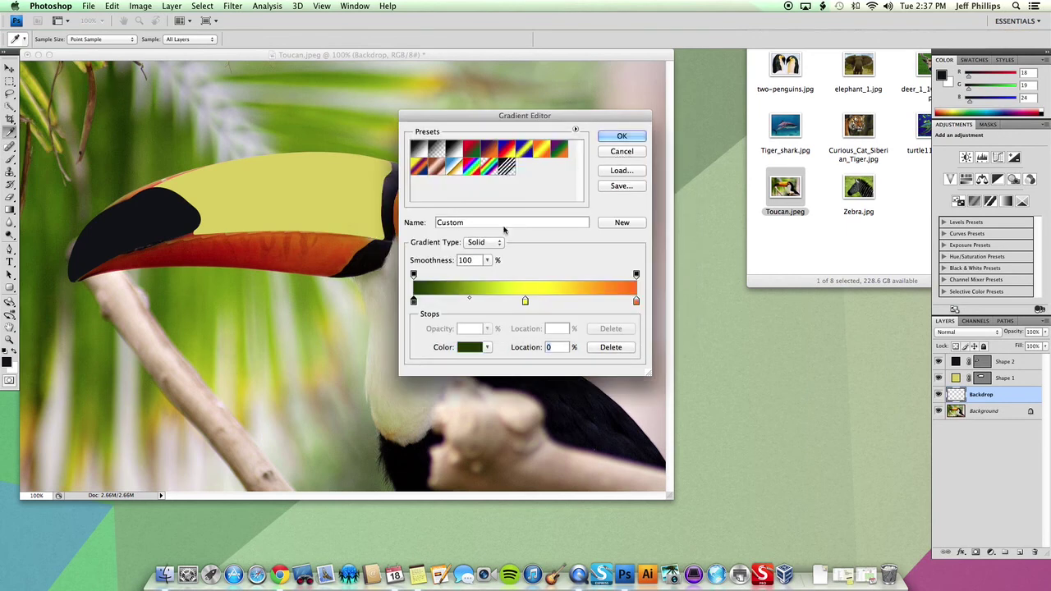
left_click(525, 302)
double_click(525, 301)
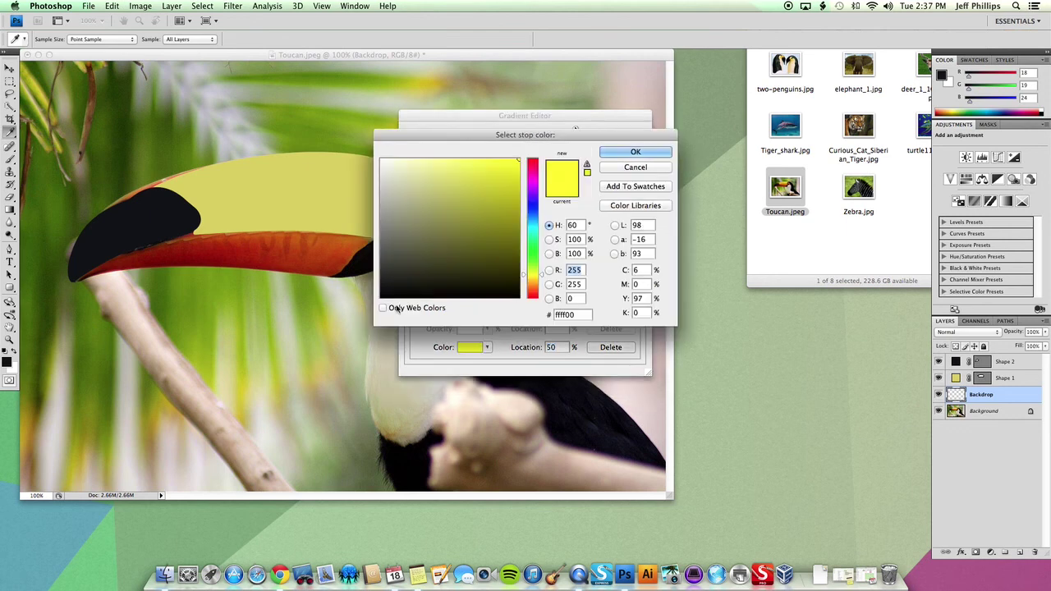
left_click(312, 339)
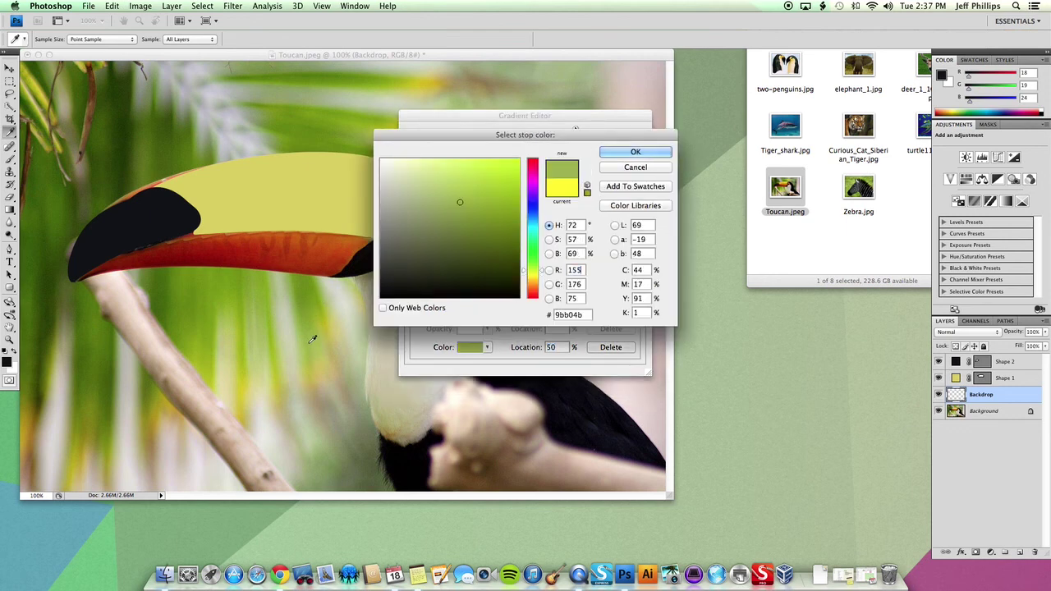
left_click(636, 151)
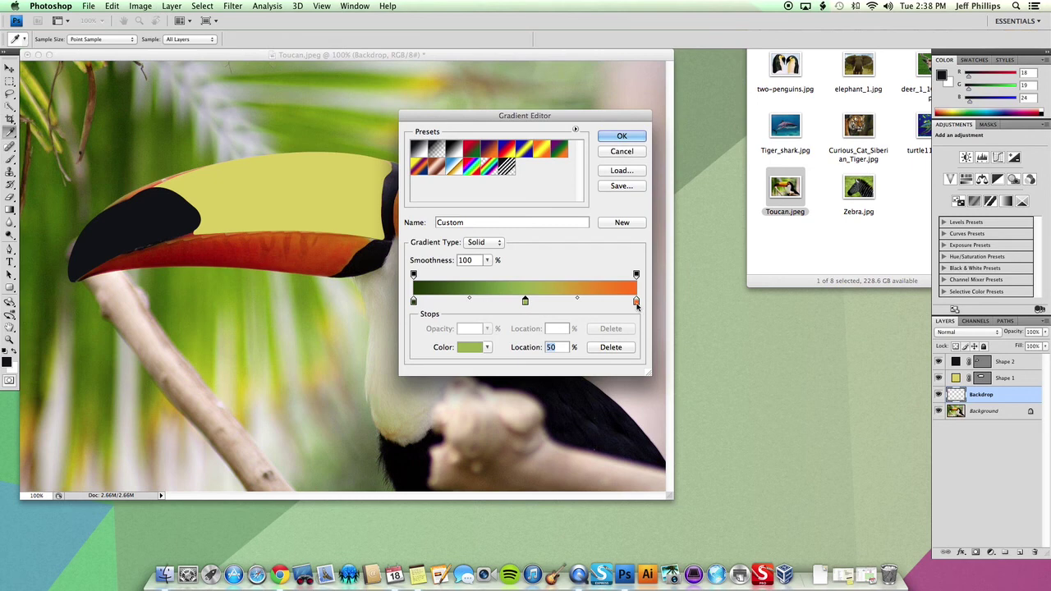
double_click(636, 302)
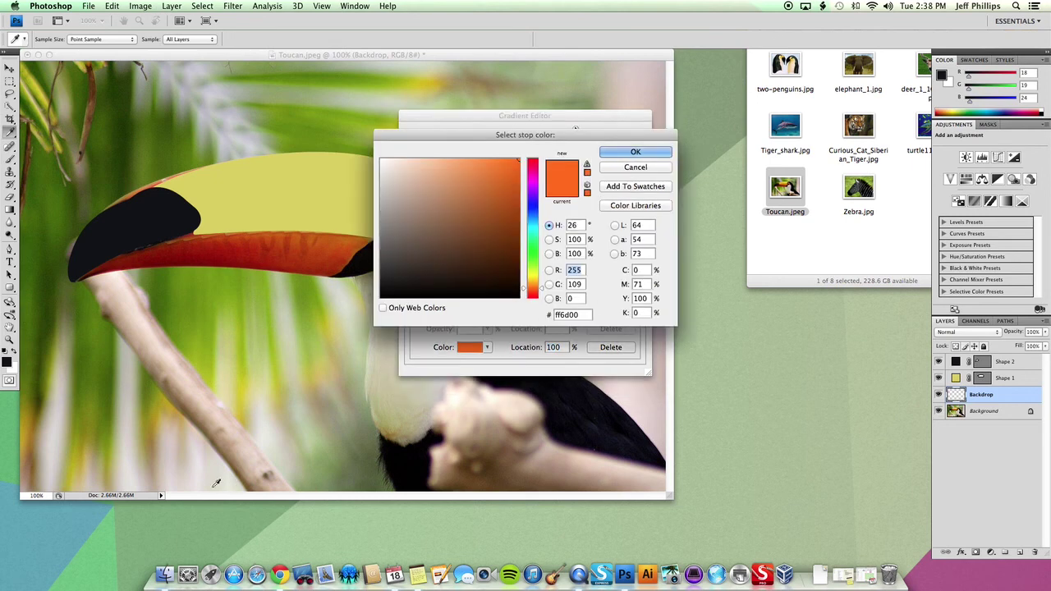
left_click(216, 482)
left_click(635, 151)
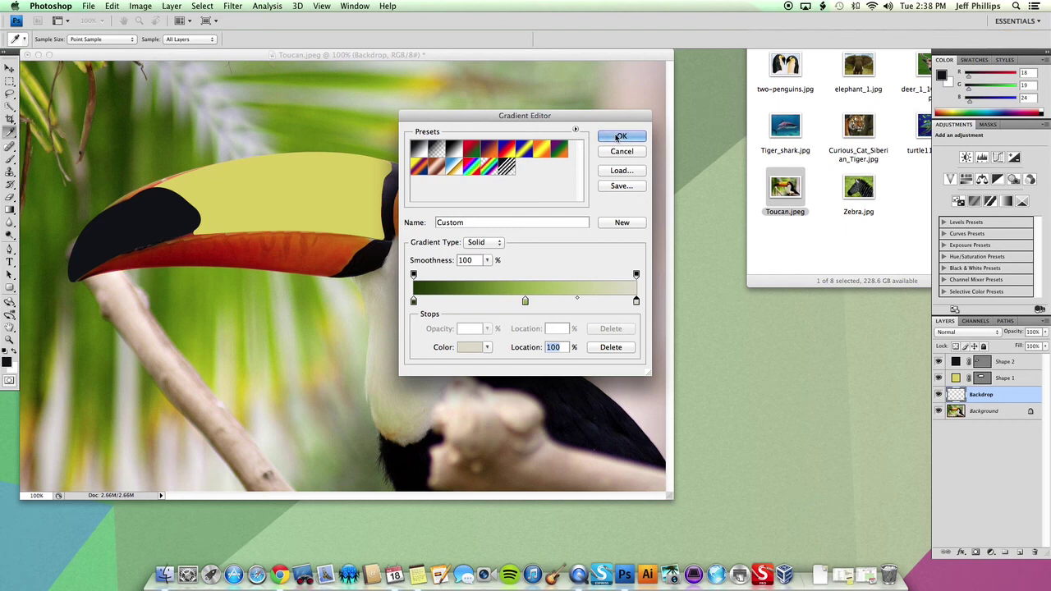
left_click(620, 137)
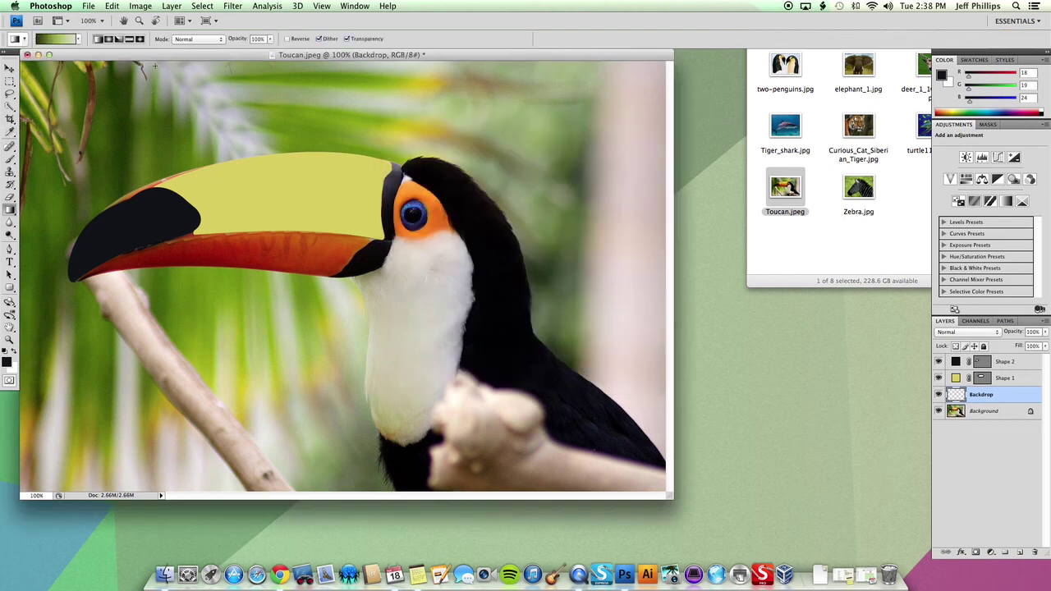
Drag the gradient from top-left to bottom-right over Backdrop, then hide Backdrop and bring Finder forward.
left_click_drag(156, 63, 504, 481)
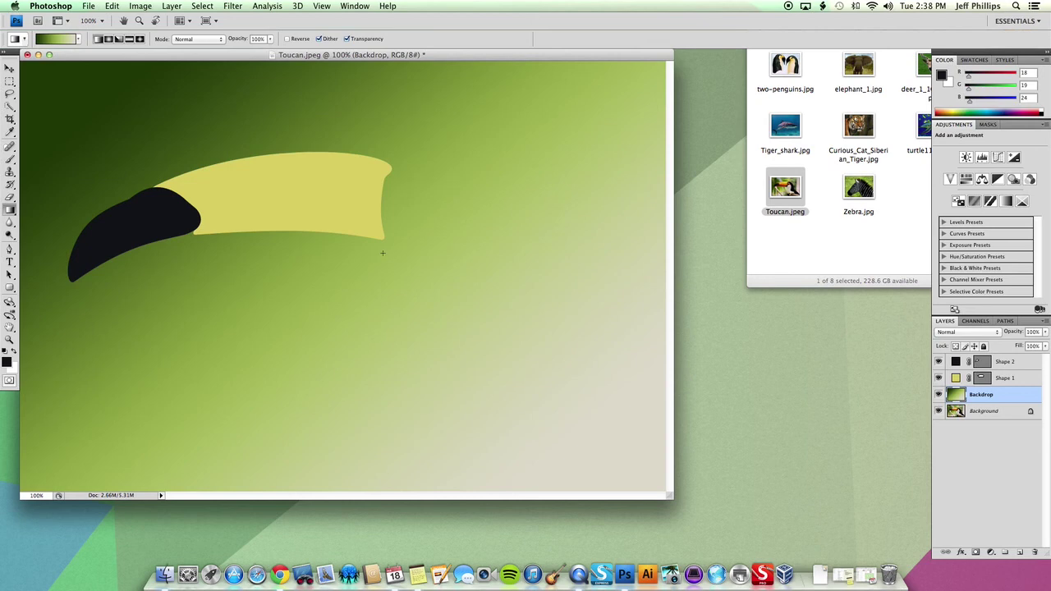
left_click(938, 394)
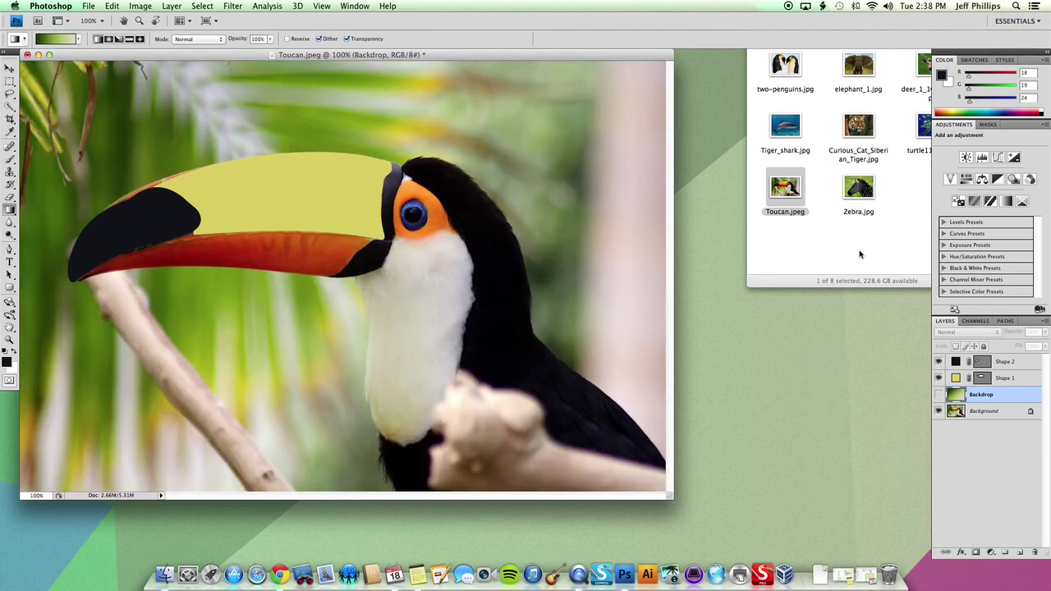
left_click(859, 251)
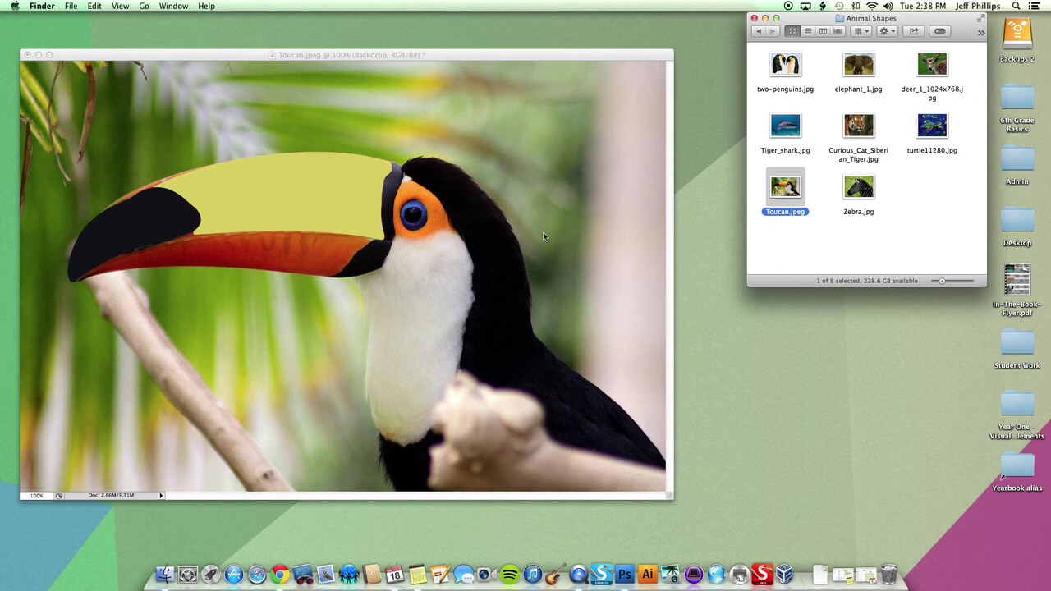